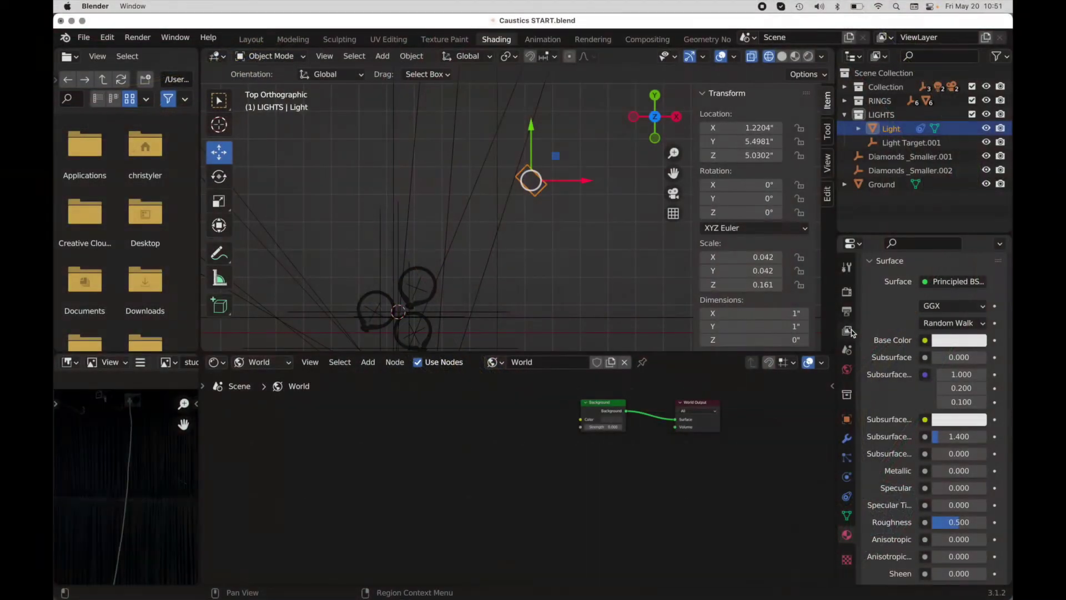
View the three gold rings through the camera in Rendered shading and show Render Properties
left_click(673, 193)
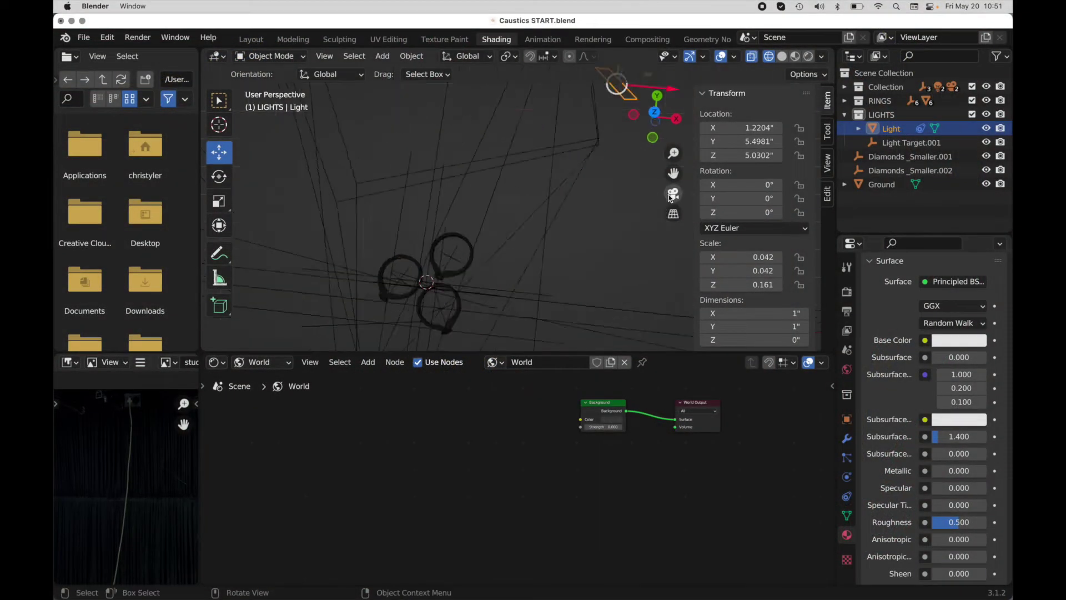
left_click(809, 57)
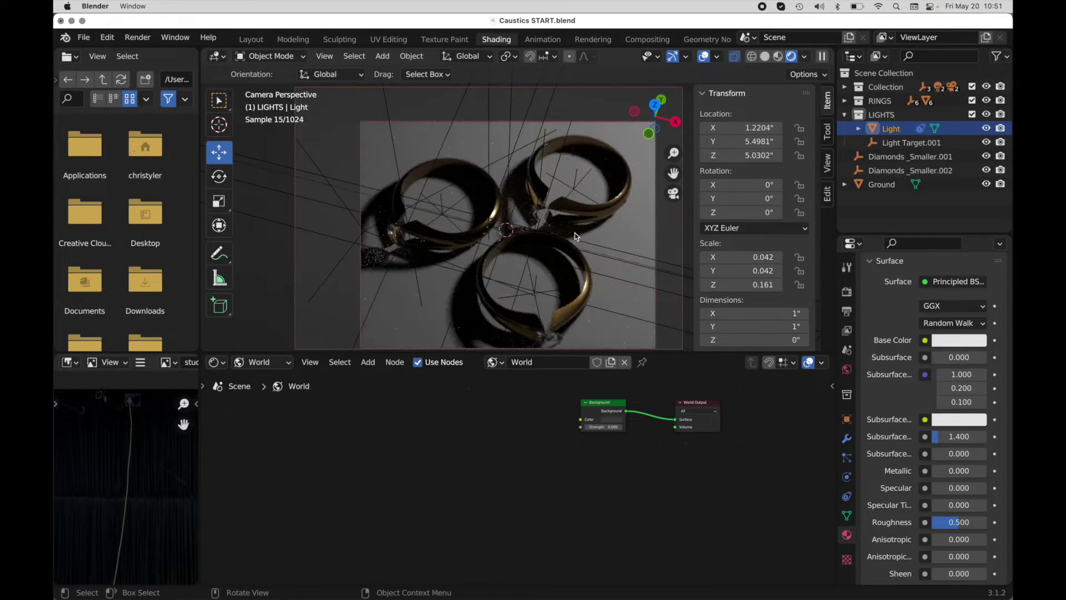
left_click(847, 293)
scroll(888, 289, "up", 5)
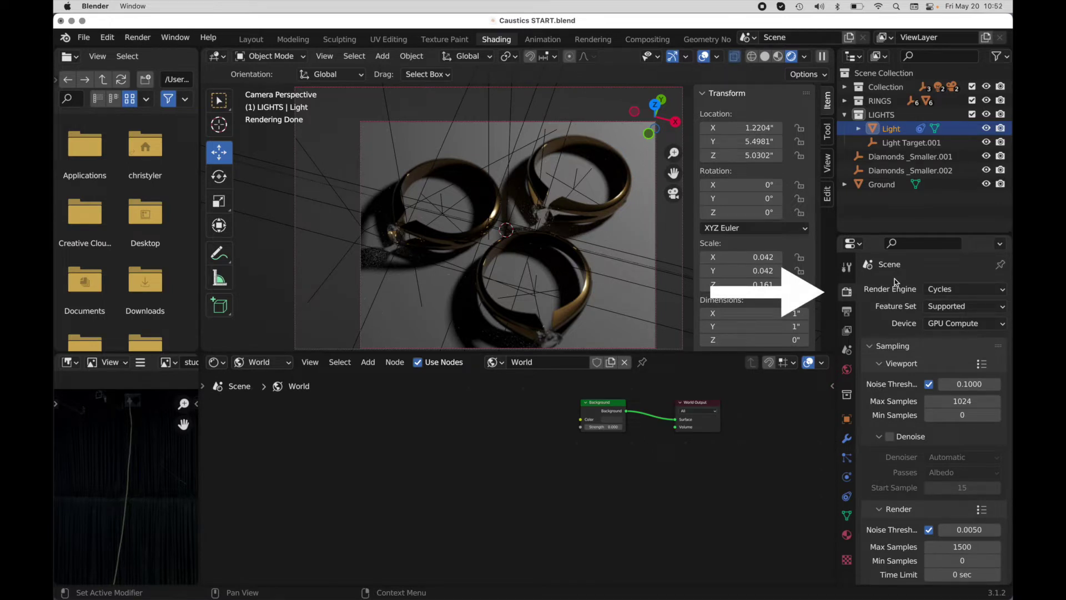
Collapse Sampling and scroll to Light Paths caustics, showing Filter Glossy 1.00 with Reflective and Refractive on
left_click(870, 348)
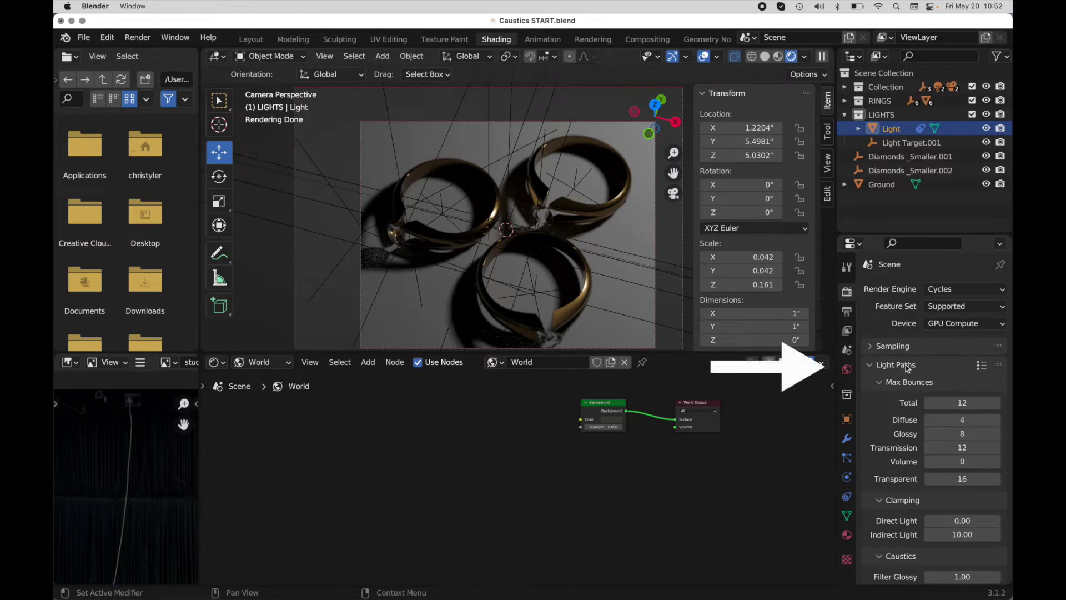
scroll(928, 433, "down", 4)
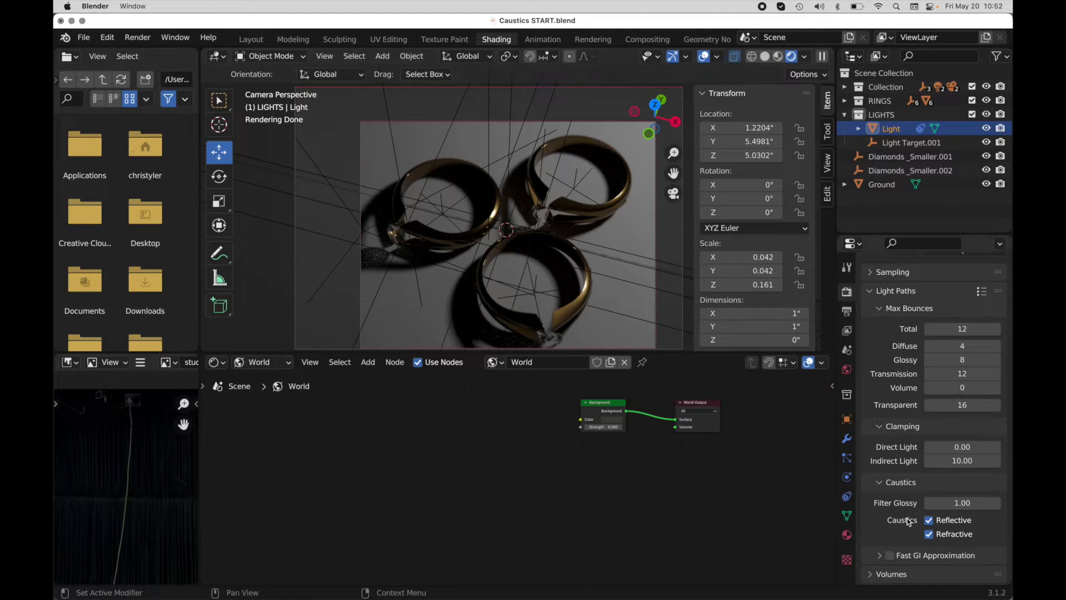
Change the caustics Filter Glossy value from 1.00 to 0
left_click(954, 503)
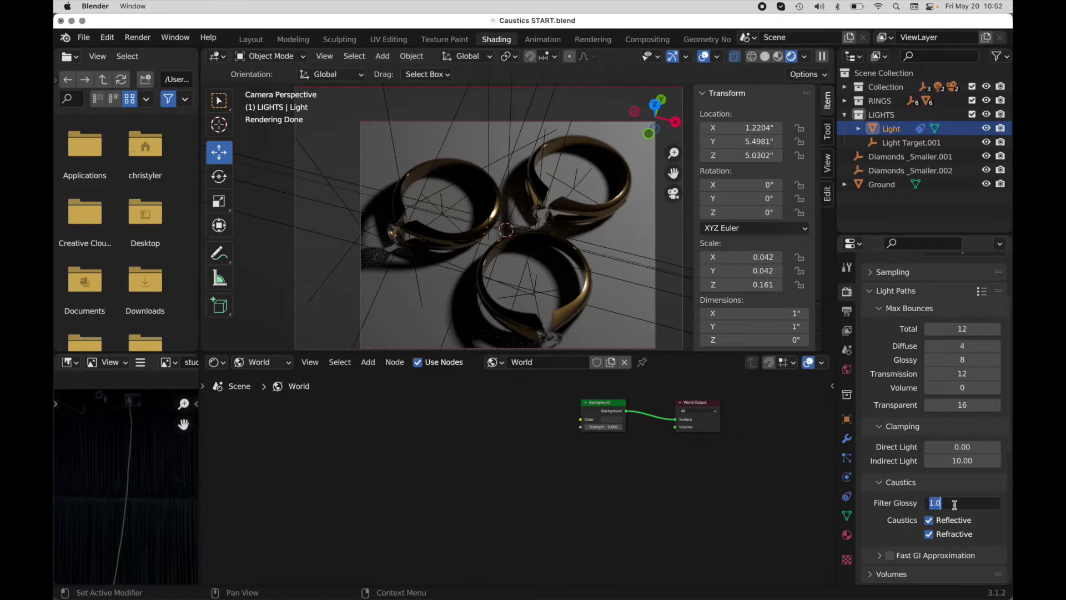
type("0")
key("Return")
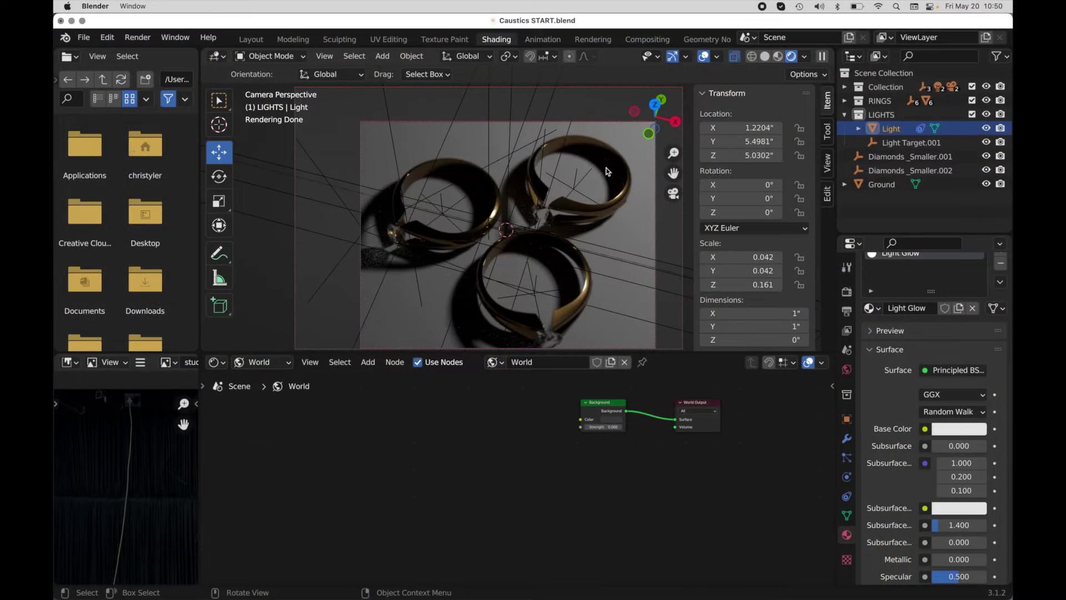
Switch to Top view with X-ray wireframe, browsing Add > Mesh without adding anything
key("KP_7")
key("shift+z")
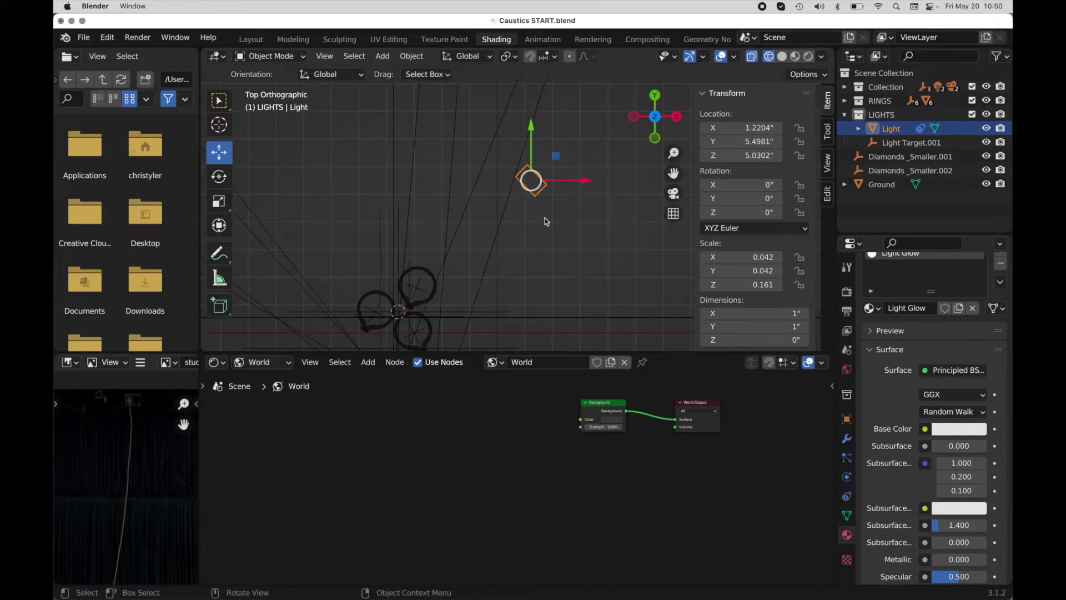
left_click(382, 56)
mouse_move(389, 72)
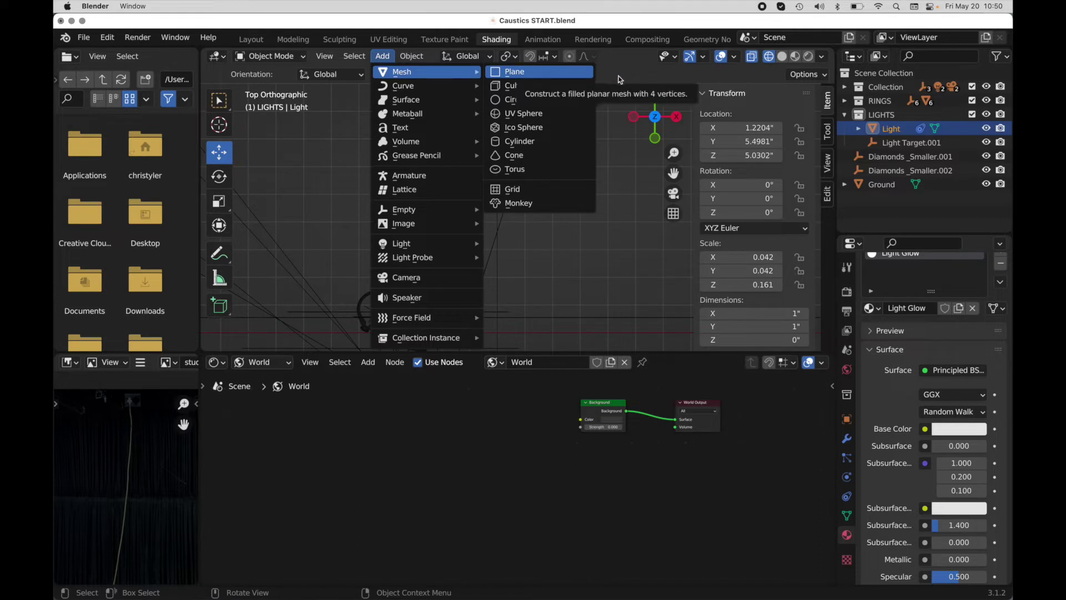
left_click(546, 194)
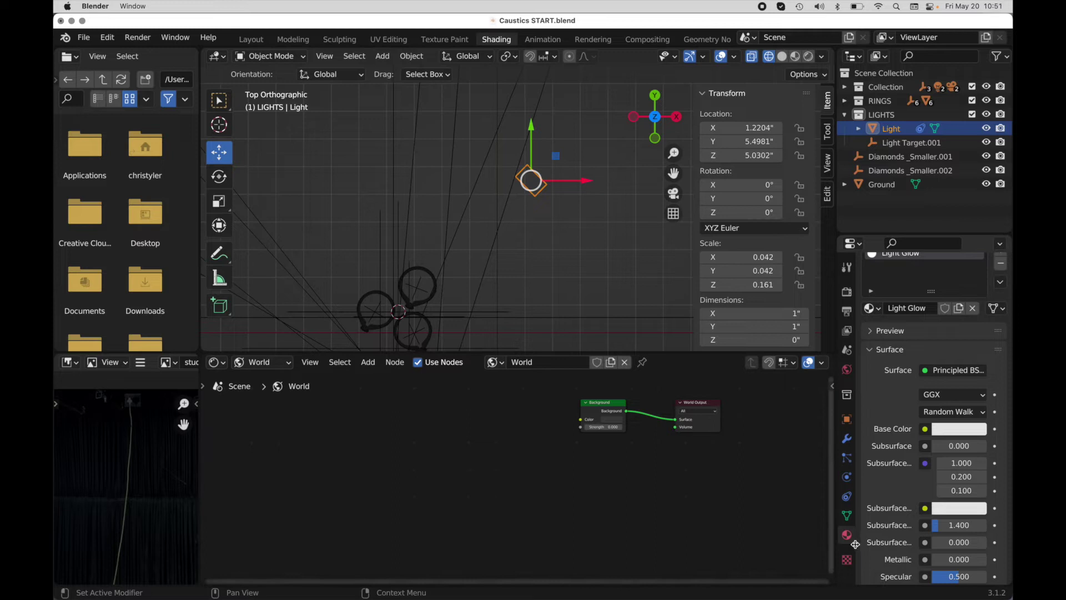
scroll(898, 286, "up", 2)
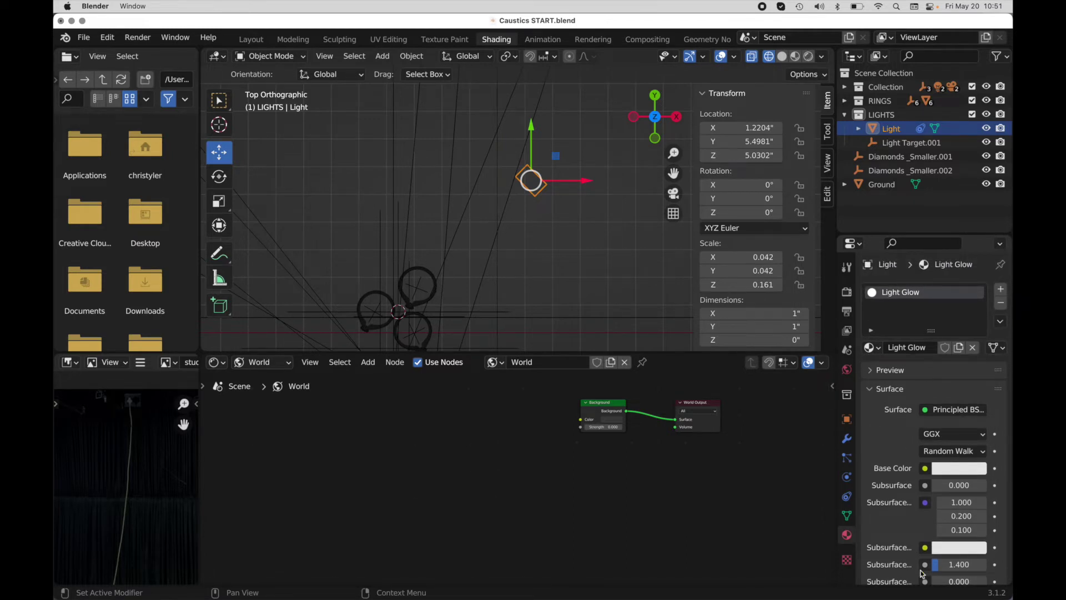
scroll(923, 573, "down", 12)
scroll(923, 573, "down", 14)
scroll(916, 345, "up", 4)
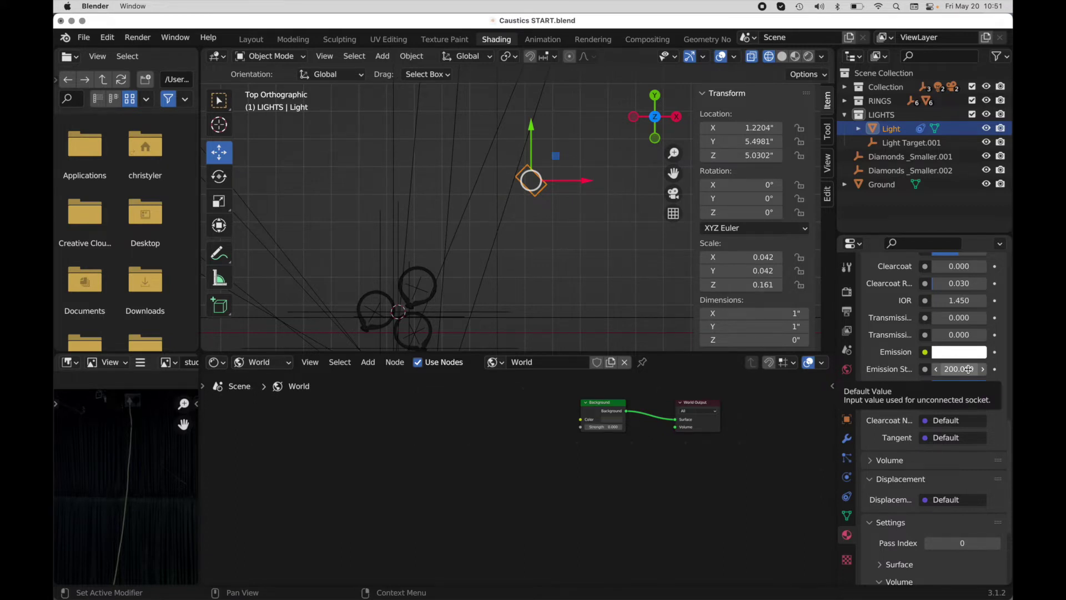
scroll(969, 369, "up", 8)
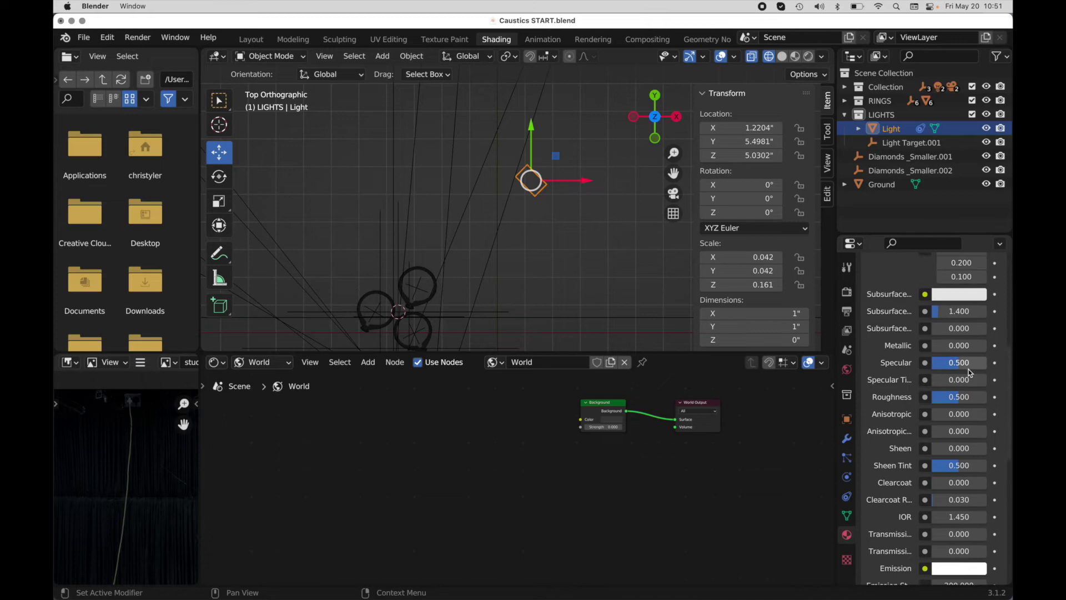
scroll(969, 371, "up", 5)
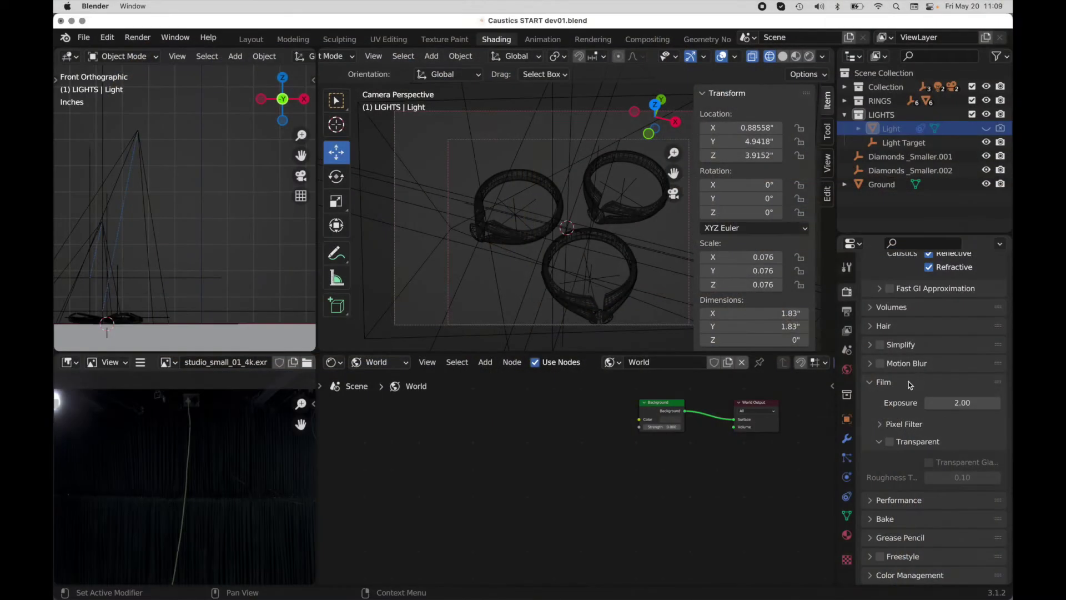
Show World Properties, set the Shader Editor to World, and frame the Background and World Output nodes
left_click(846, 370)
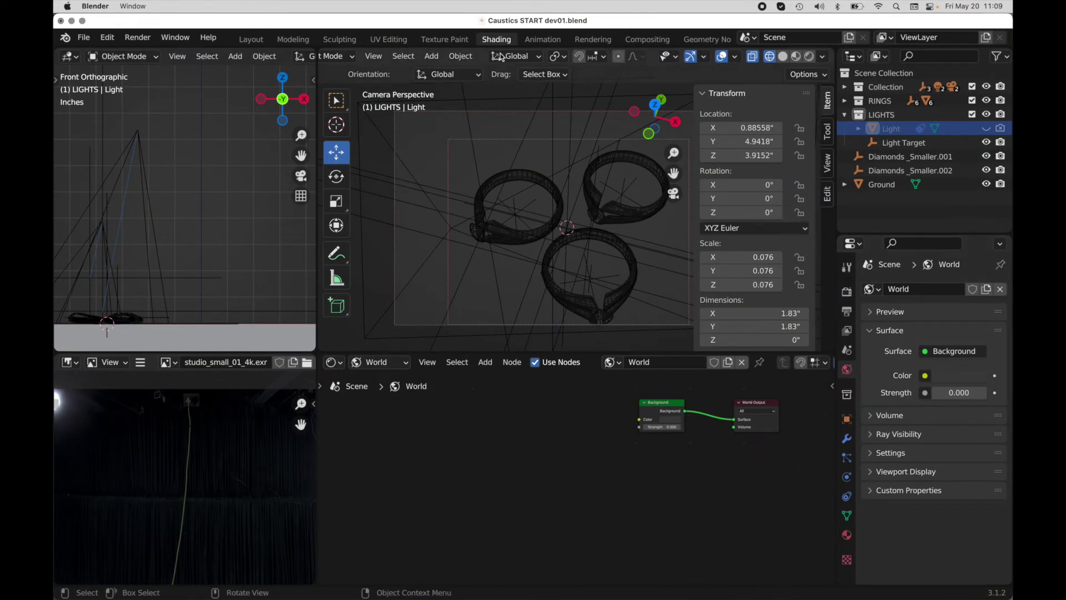
scroll(614, 428, "up", 2)
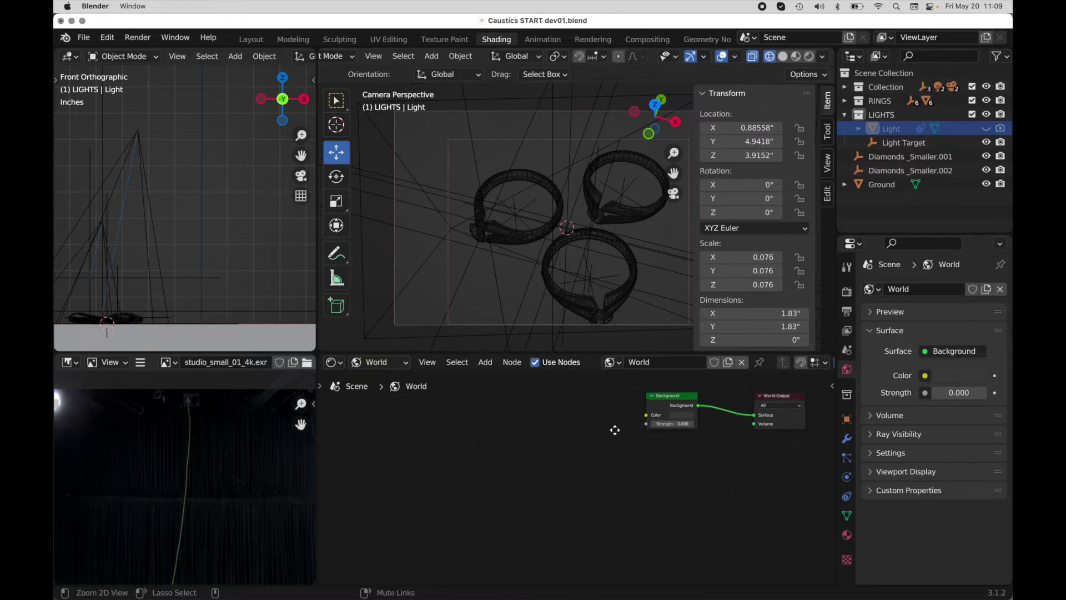
middle_click_drag(623, 416, 493, 467)
left_click(389, 362)
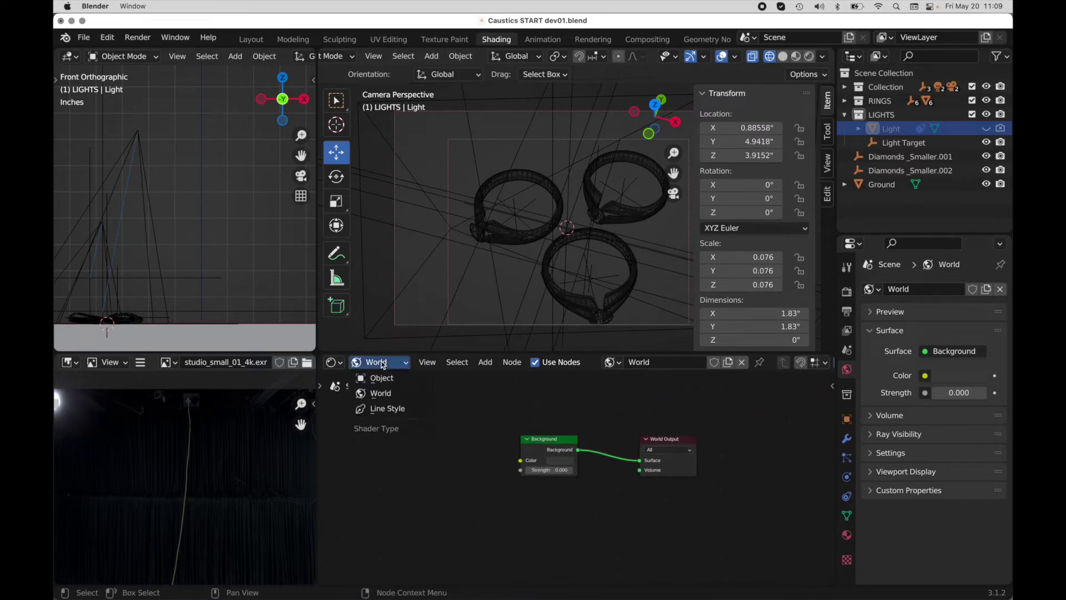
left_click(391, 394)
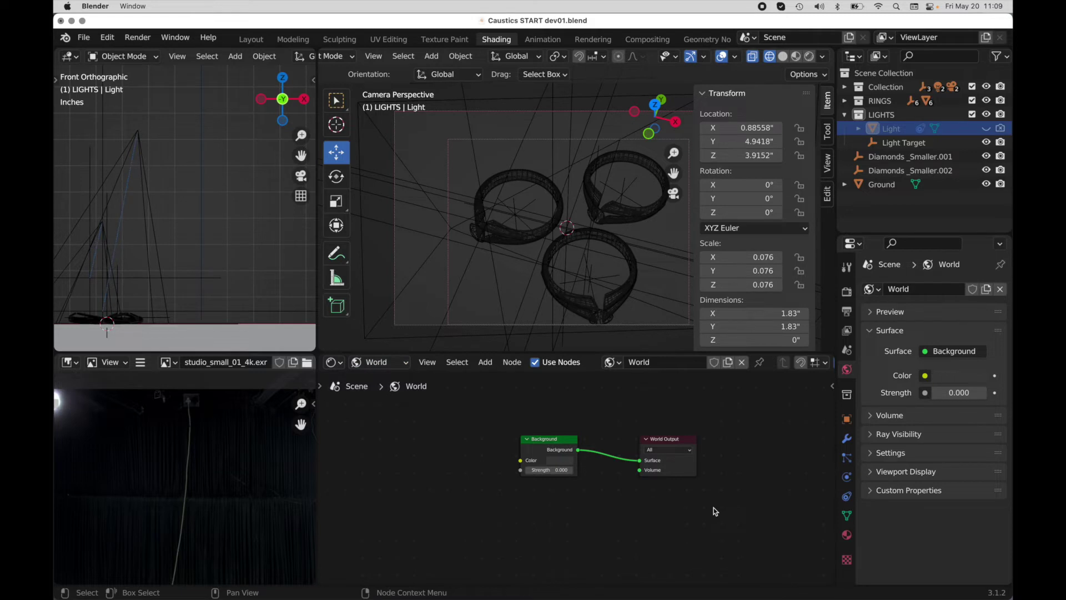
scroll(639, 478, "up", 2)
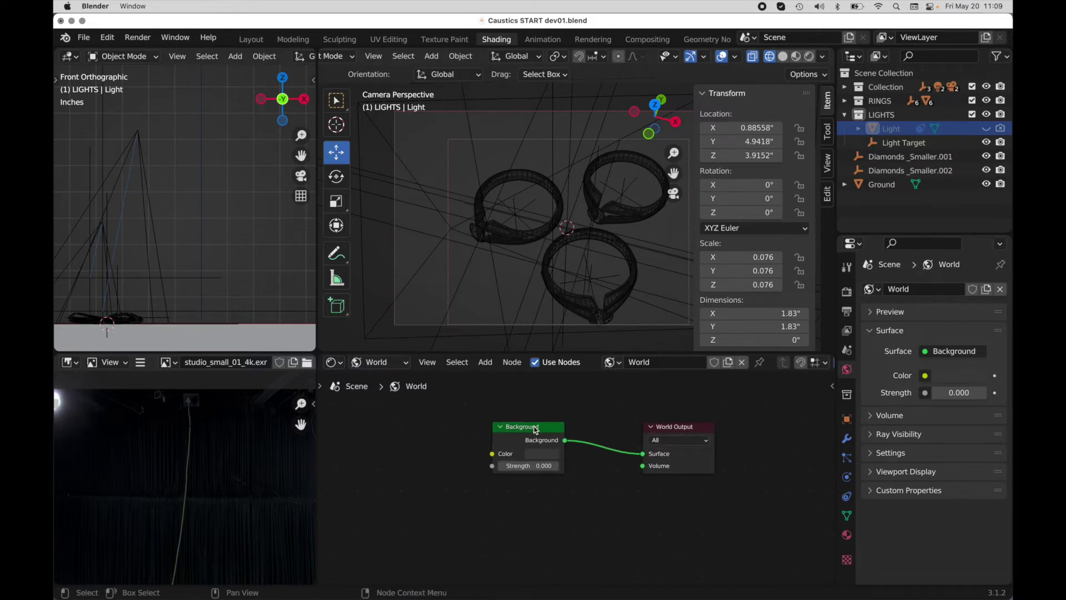
middle_click_drag(545, 477, 636, 498)
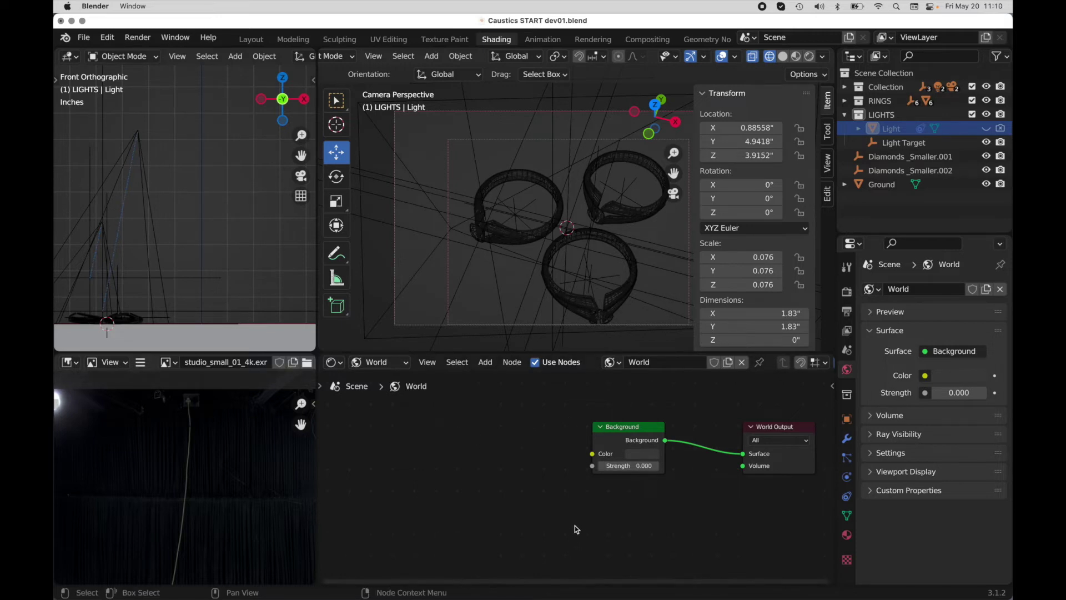
left_click(104, 38)
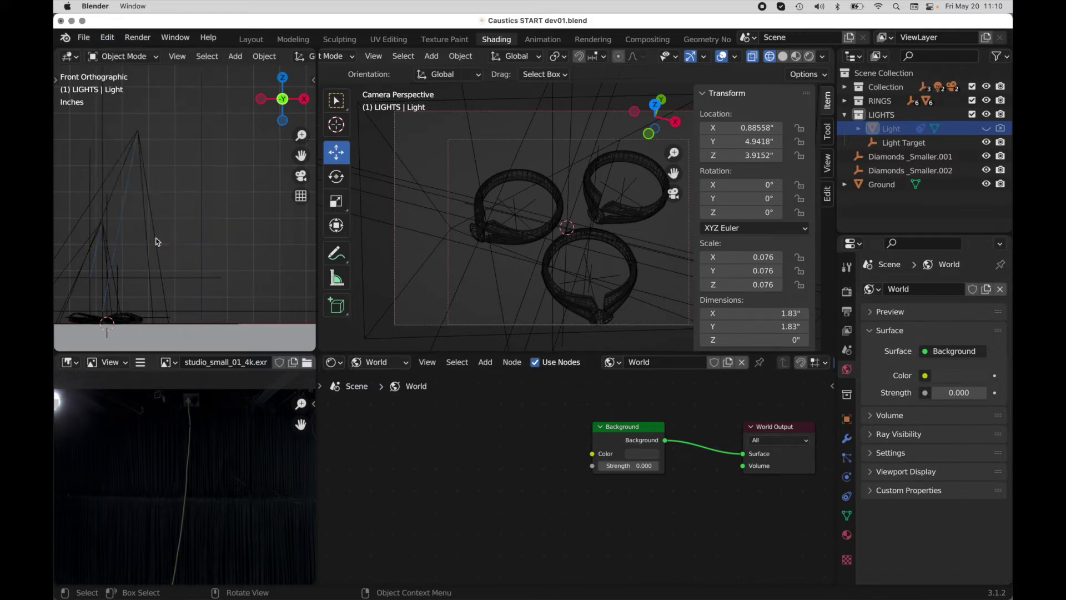
key("super+comma")
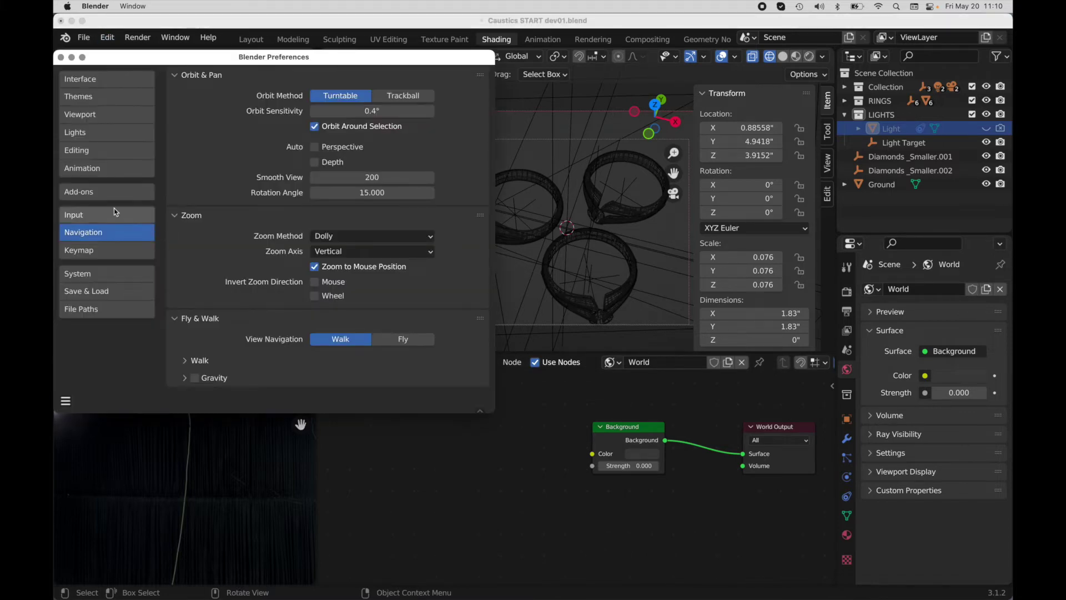
left_click(101, 194)
left_click(417, 96)
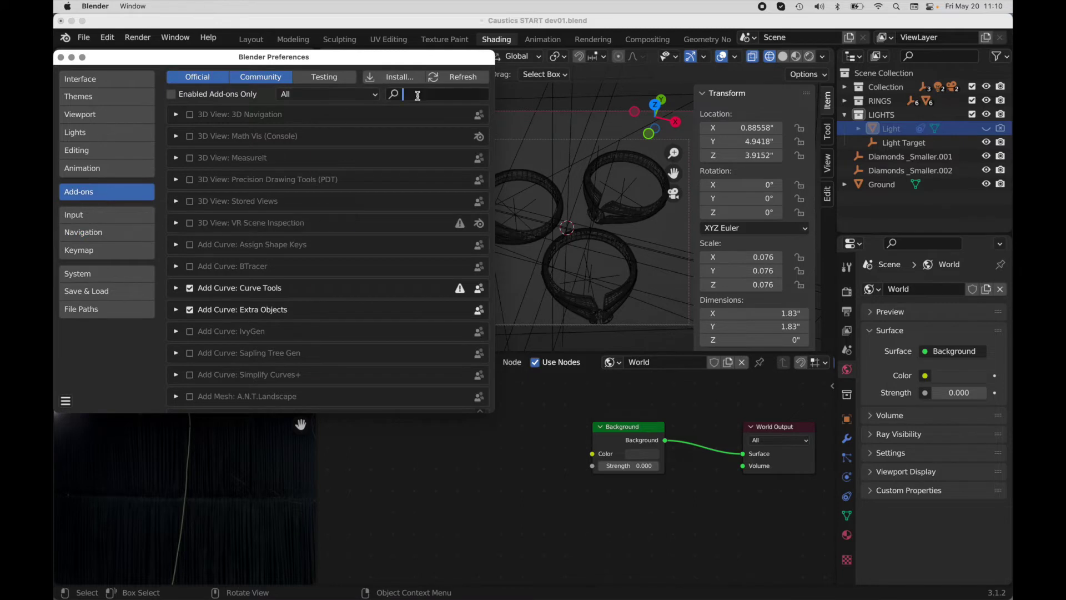
type("Wr")
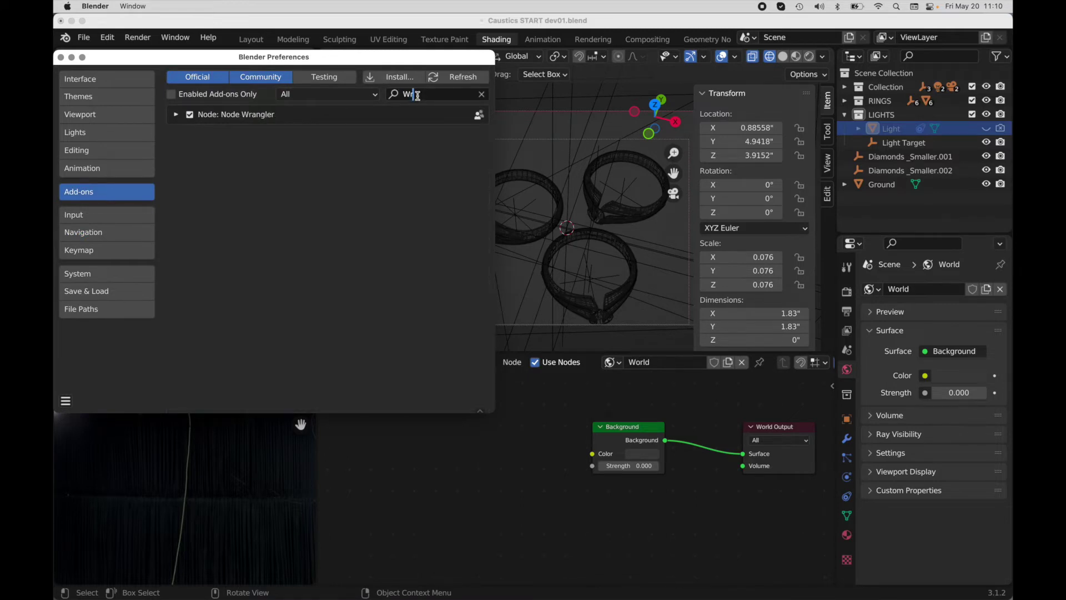
type("ang")
Close Preferences, select the Background node, and place an Environment Texture node from Add > Texture
left_click(61, 57)
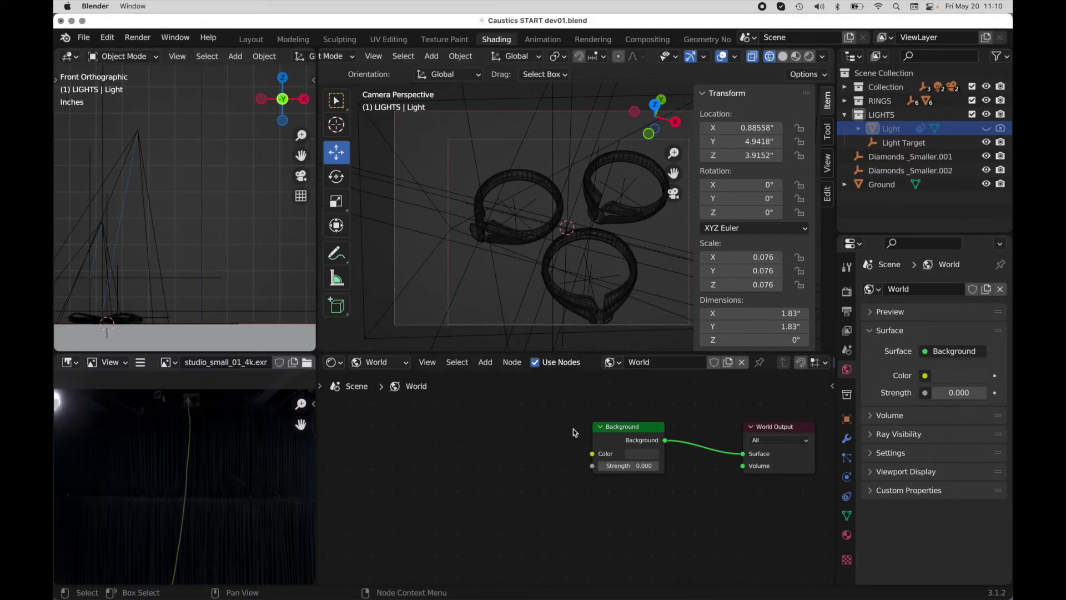
left_click(643, 428)
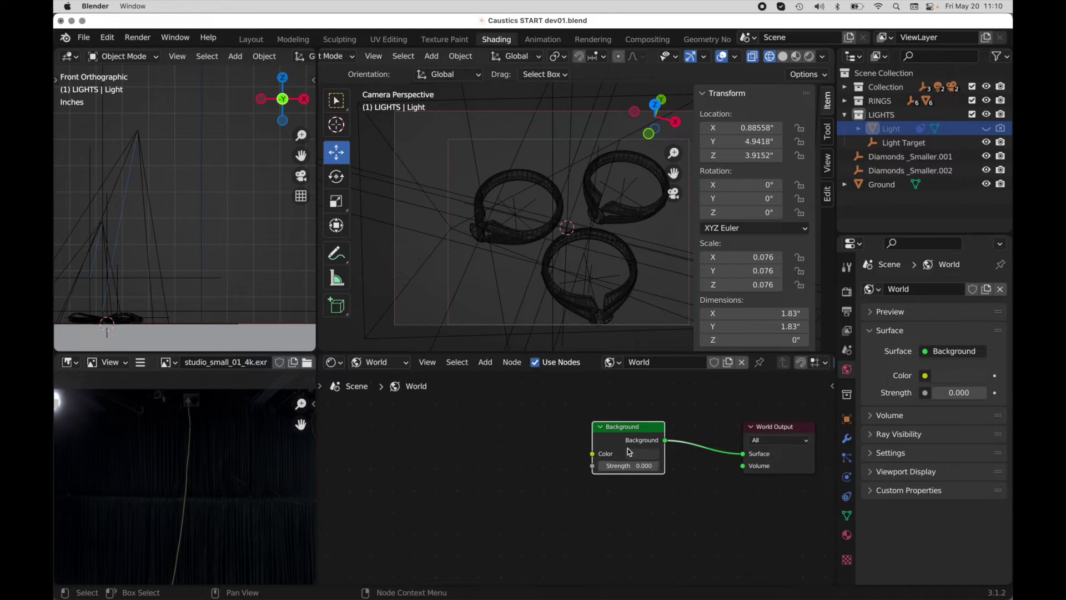
left_click(478, 364)
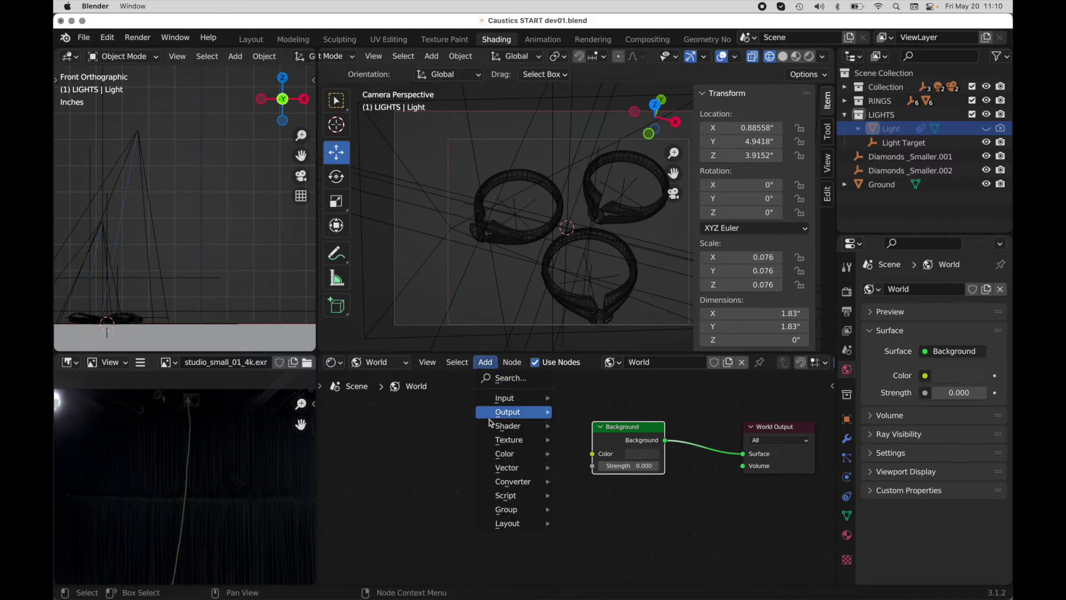
mouse_move(508, 439)
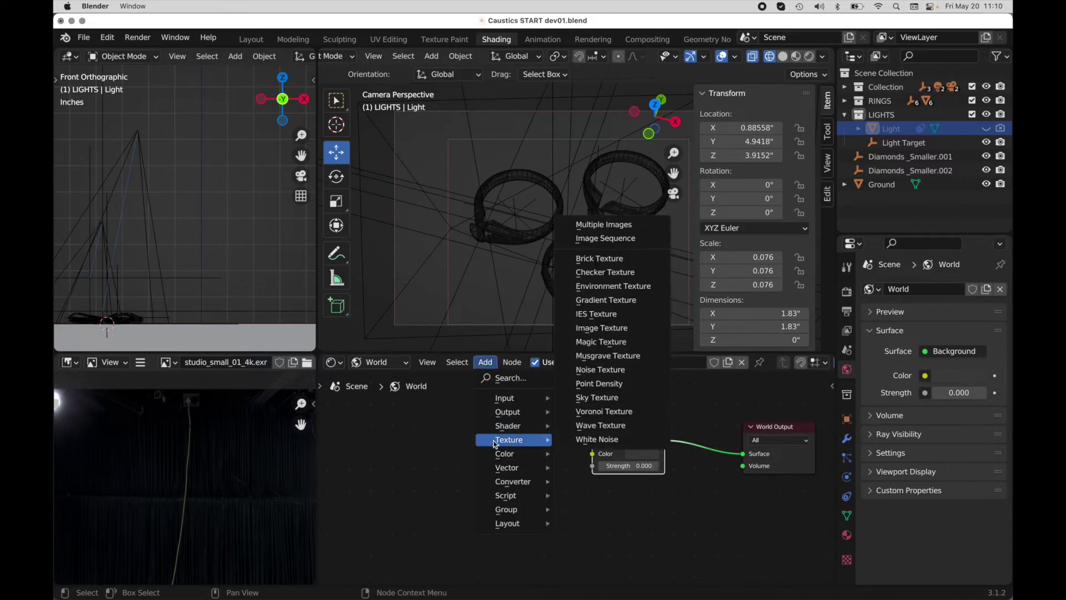
left_click(602, 287)
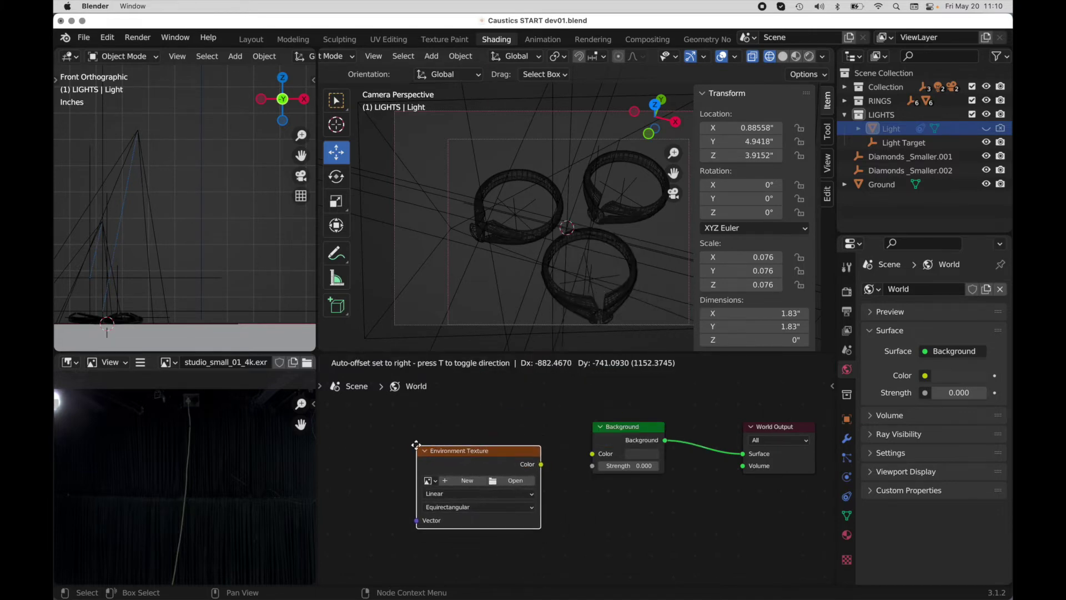
left_click(416, 445)
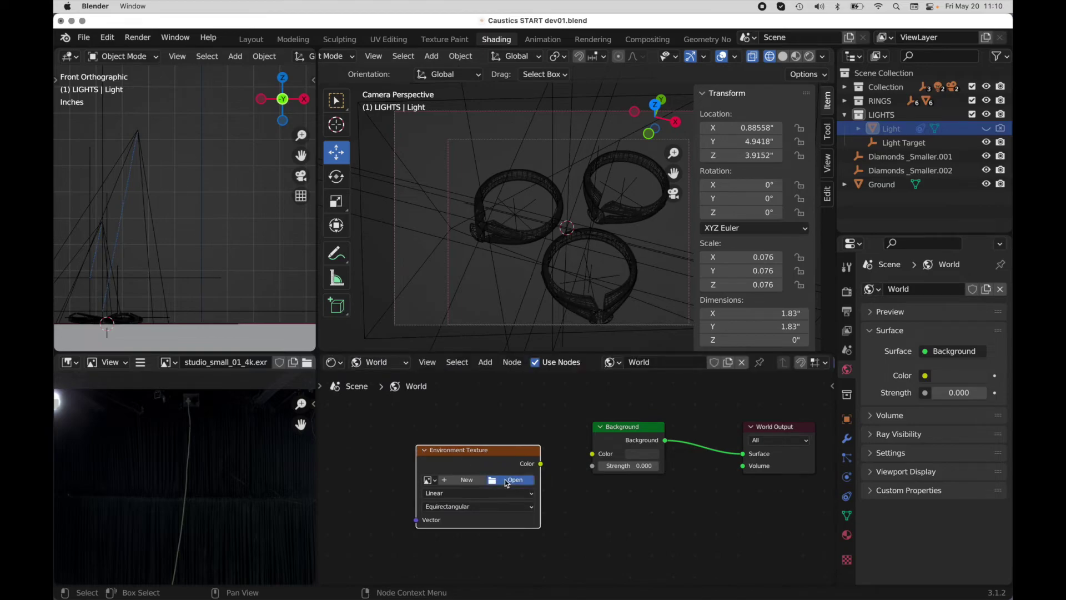
Load studio_small_01_4k.exr from the textures folder and link its Color to the Background Color input
left_click(510, 479)
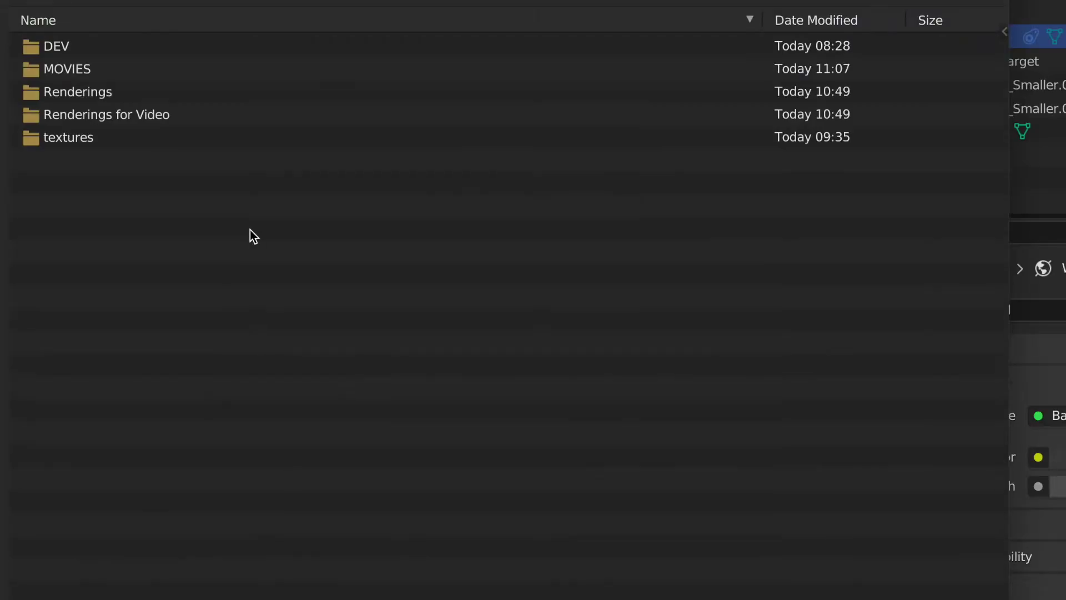
double_click(65, 135)
left_click(168, 45)
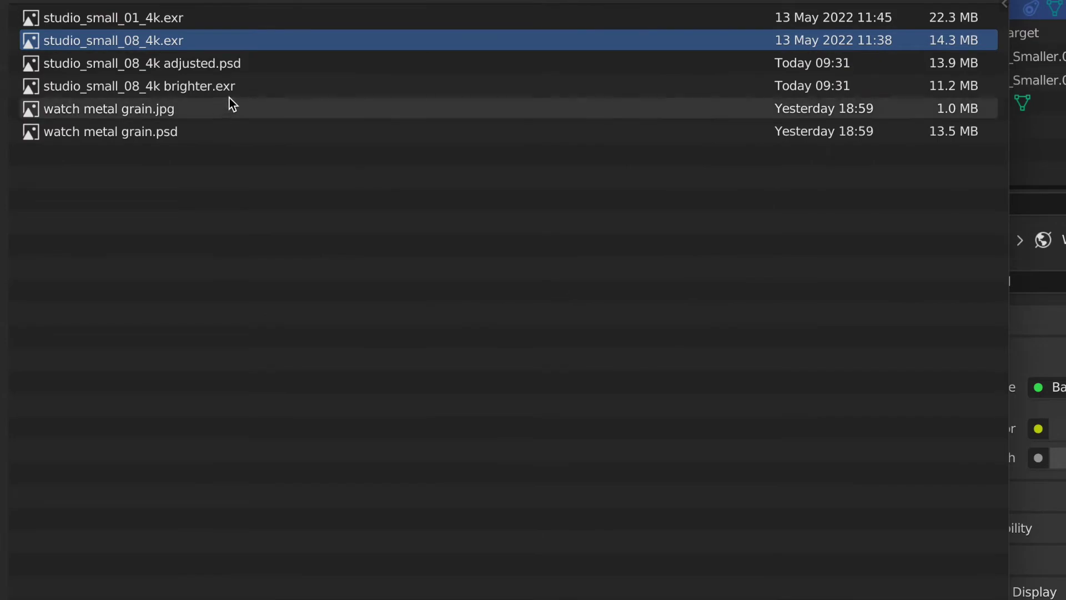
double_click(158, 17)
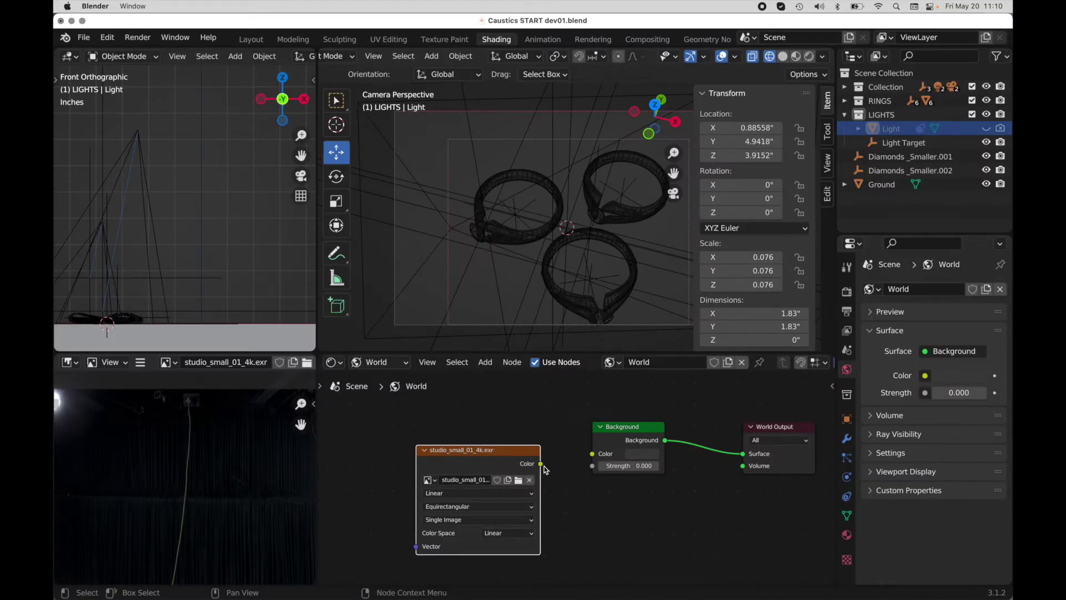
left_click_drag(540, 463, 591, 454)
middle_click_drag(633, 502, 740, 495)
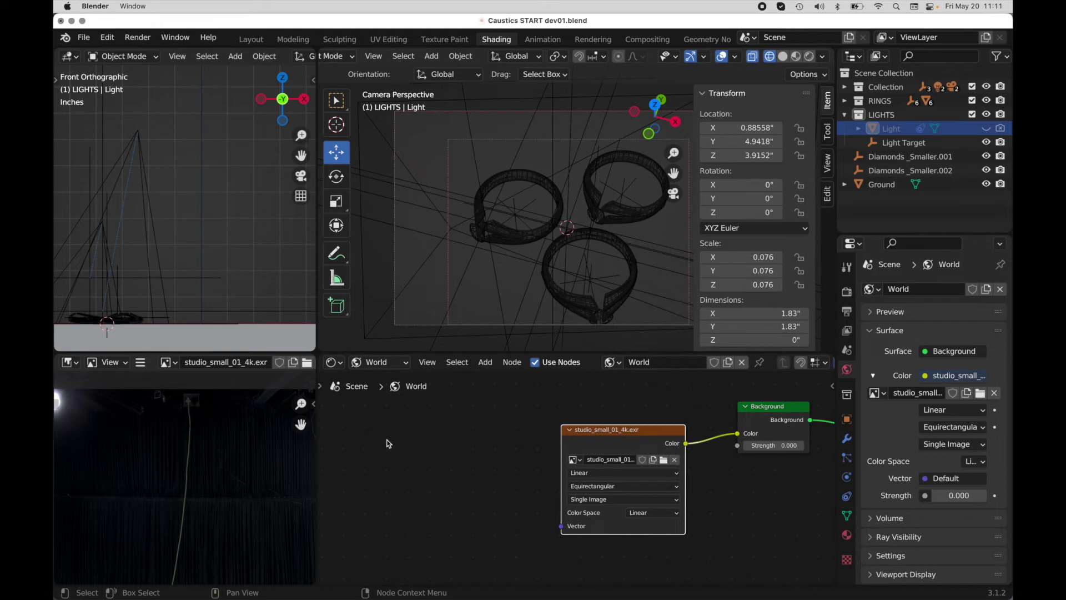
Insert Texture Coordinate and Mapping nodes with Shift+W Add Texture Setup and pan them into view
key("shift+w")
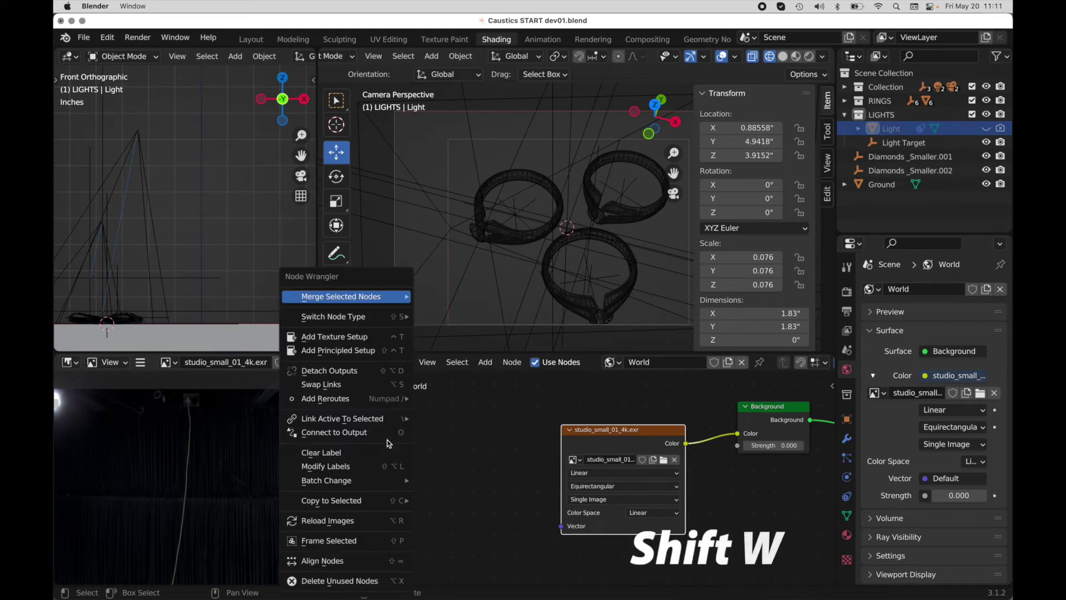
left_click(369, 337)
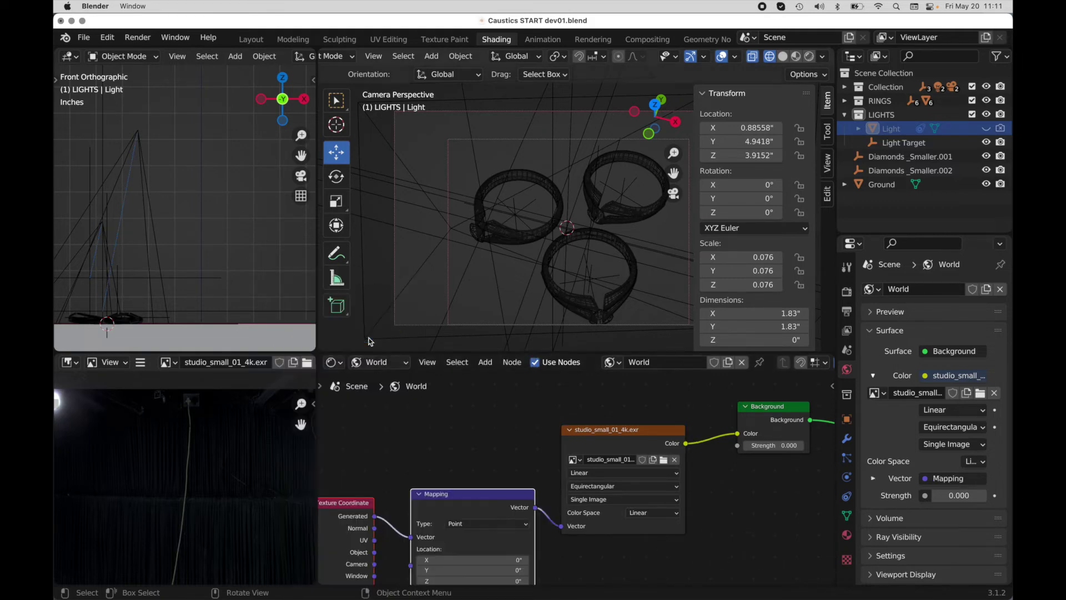
middle_click_drag(468, 453, 538, 423)
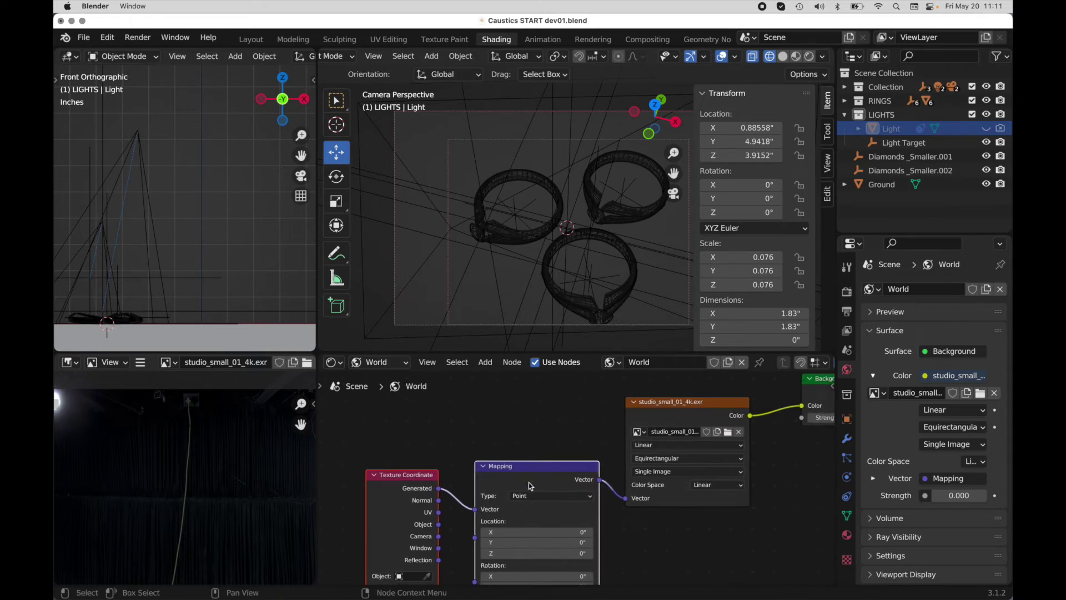
middle_click_drag(530, 484, 519, 400)
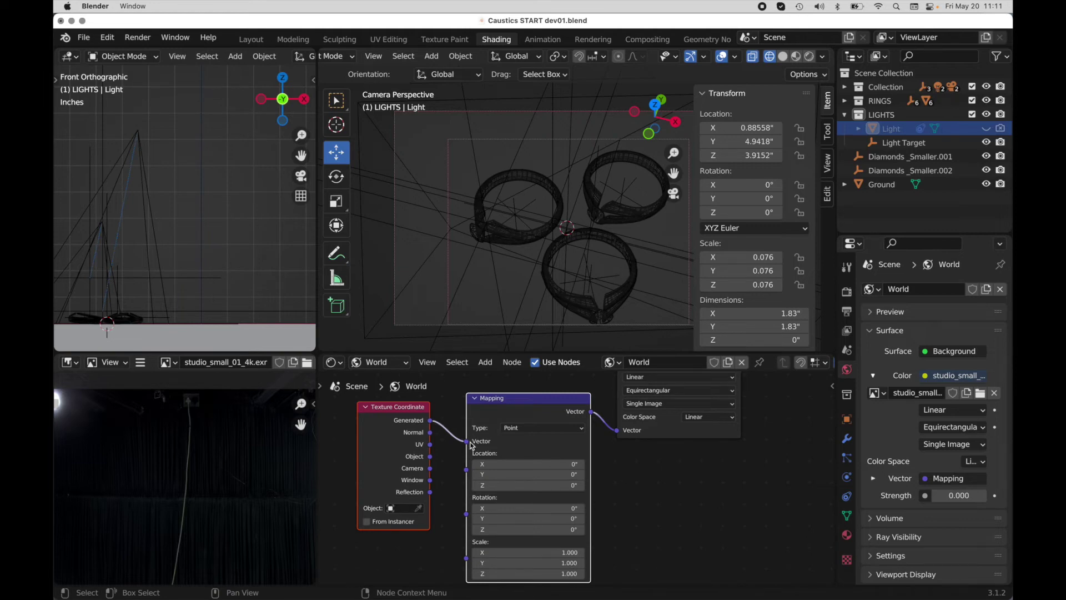
middle_click_drag(688, 464, 662, 475)
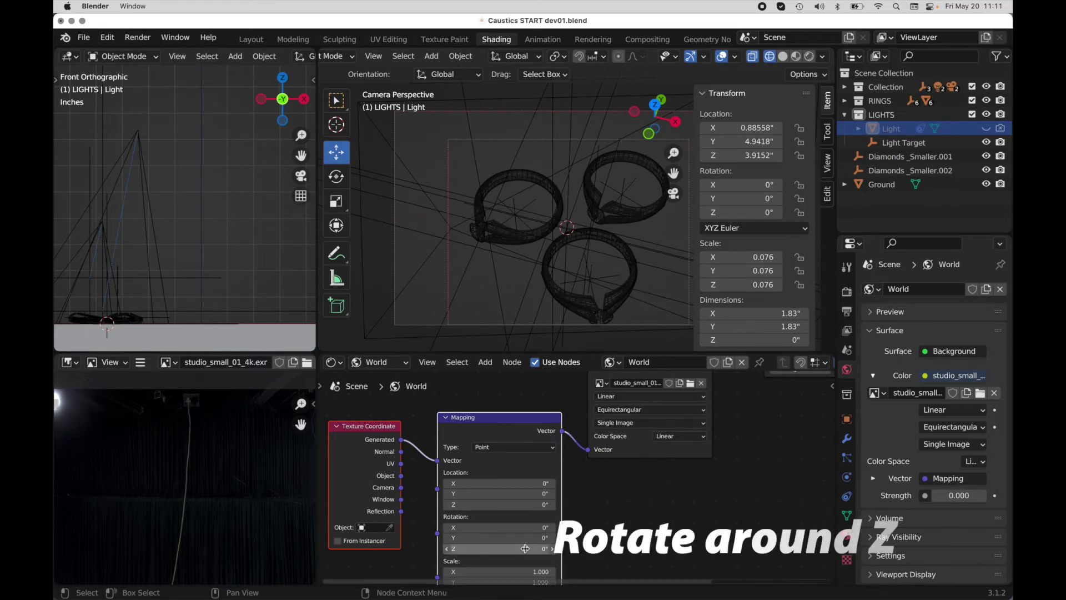
Set the Background Strength to 1 and switch the viewport to Rendered shading
scroll(764, 433, "right", 5)
scroll(764, 433, "up", 4)
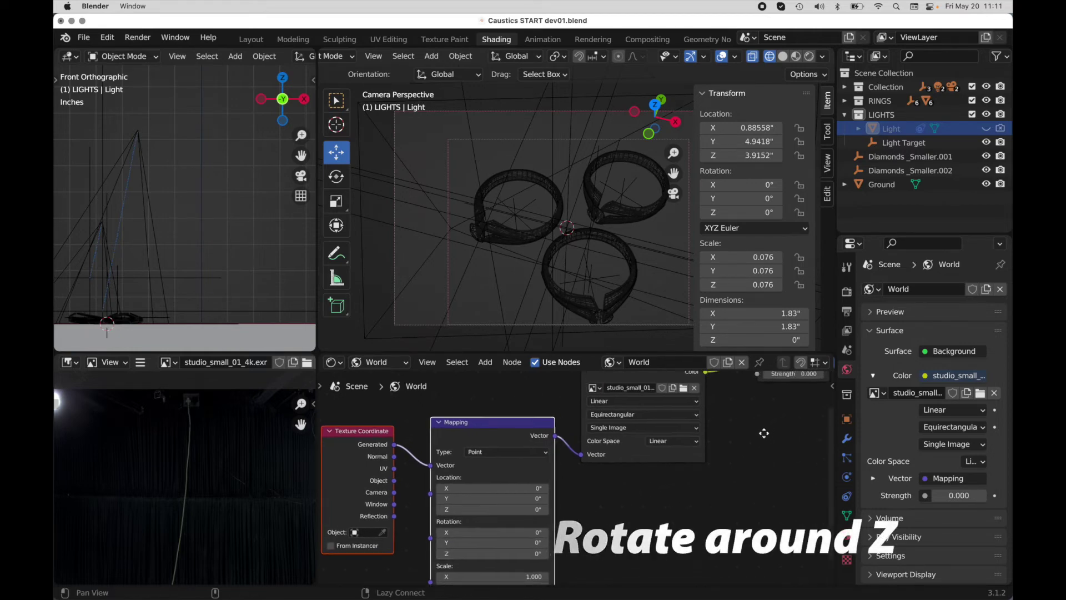
scroll(693, 494, "right", 4)
scroll(694, 493, "up", 1)
left_click(603, 476)
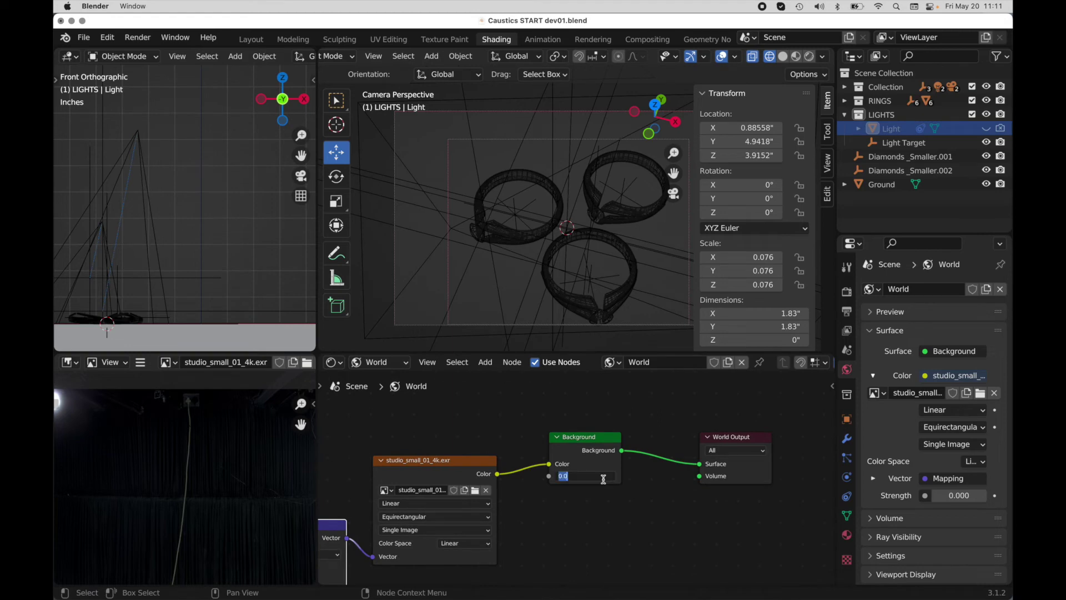
type("1")
key("Return")
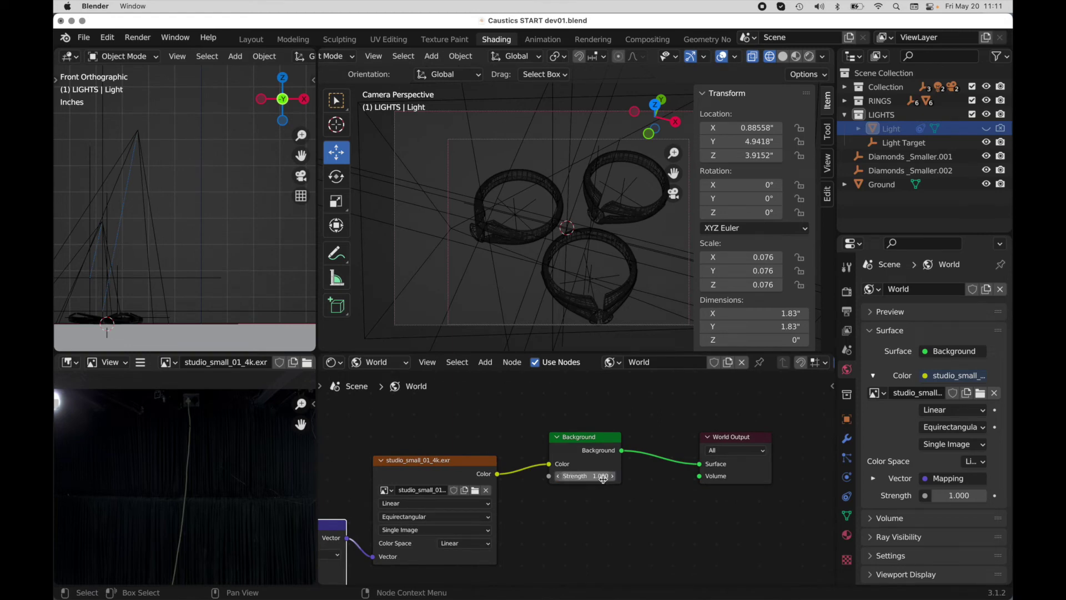
left_click(808, 57)
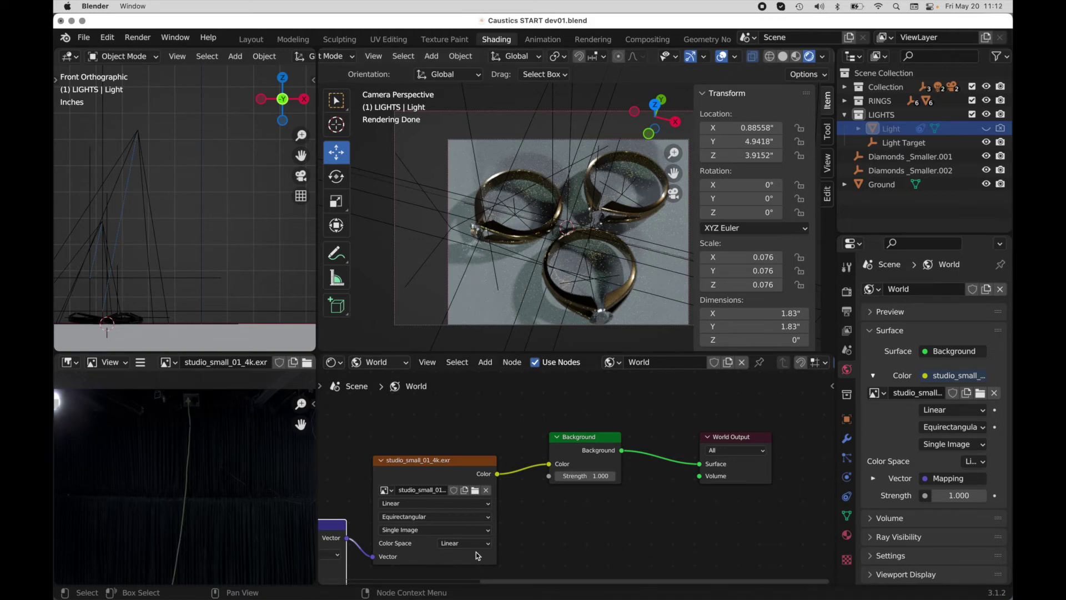
Open studio_small_01_4k.exr in Photoshop, accepting the EXR and profile prompts, and collapse the Layers panel
left_click(405, 587)
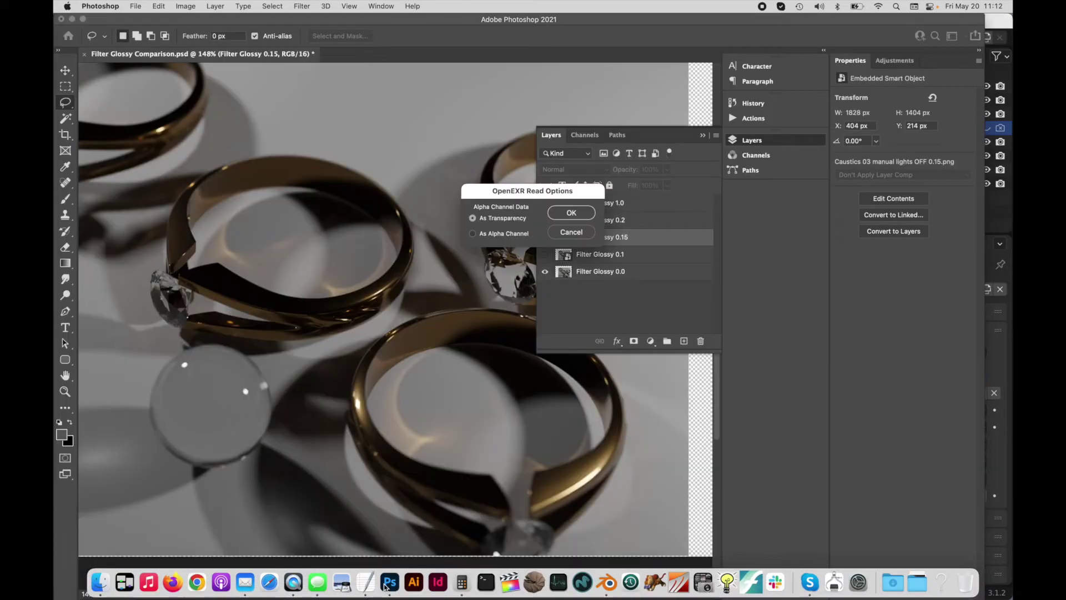
left_click(573, 213)
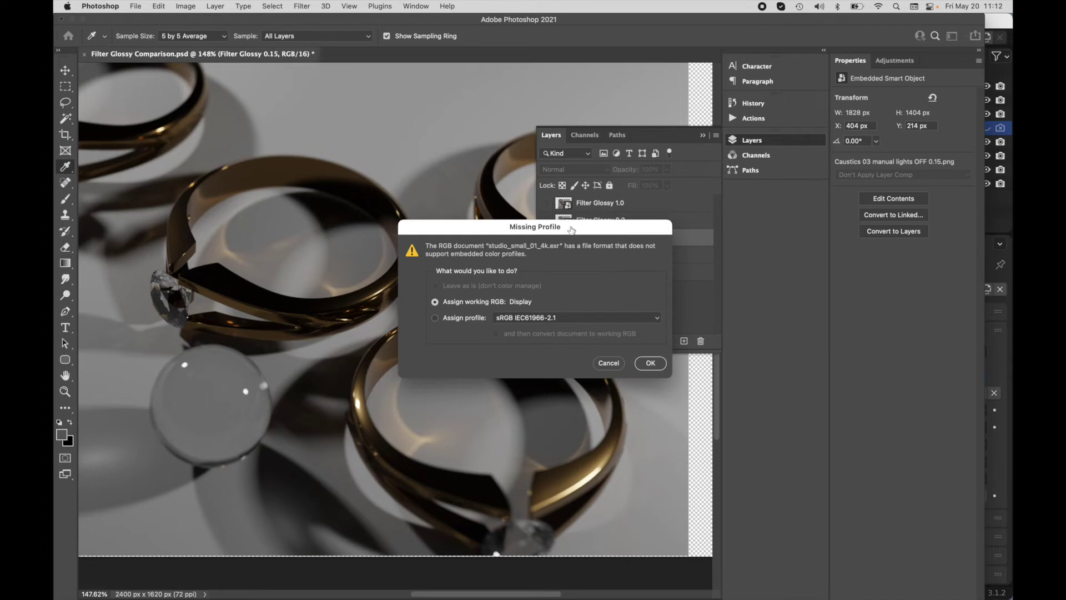
left_click(650, 363)
key("l")
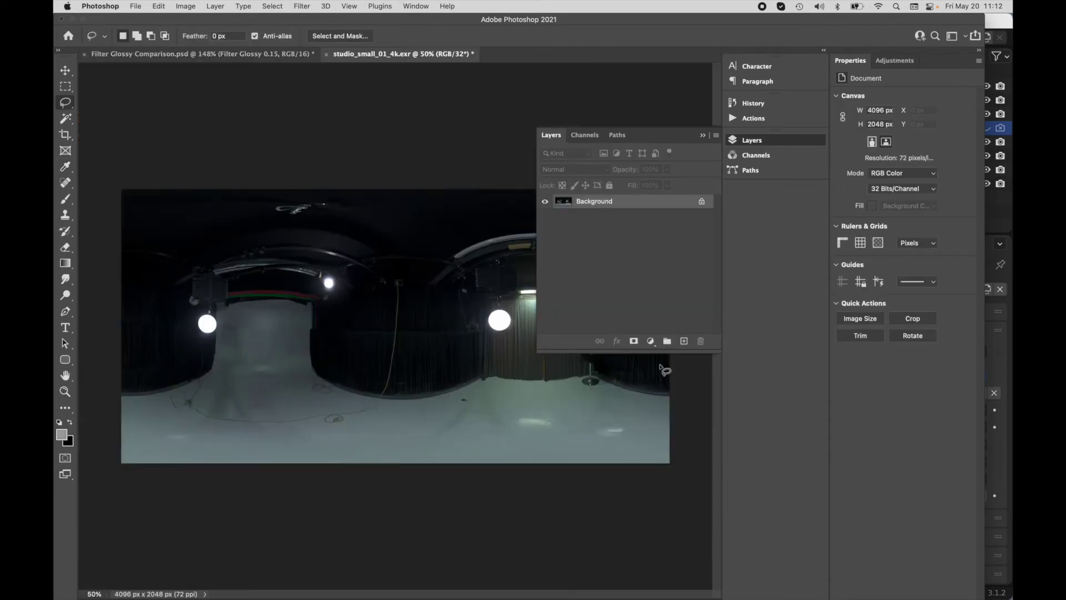
left_click(703, 136)
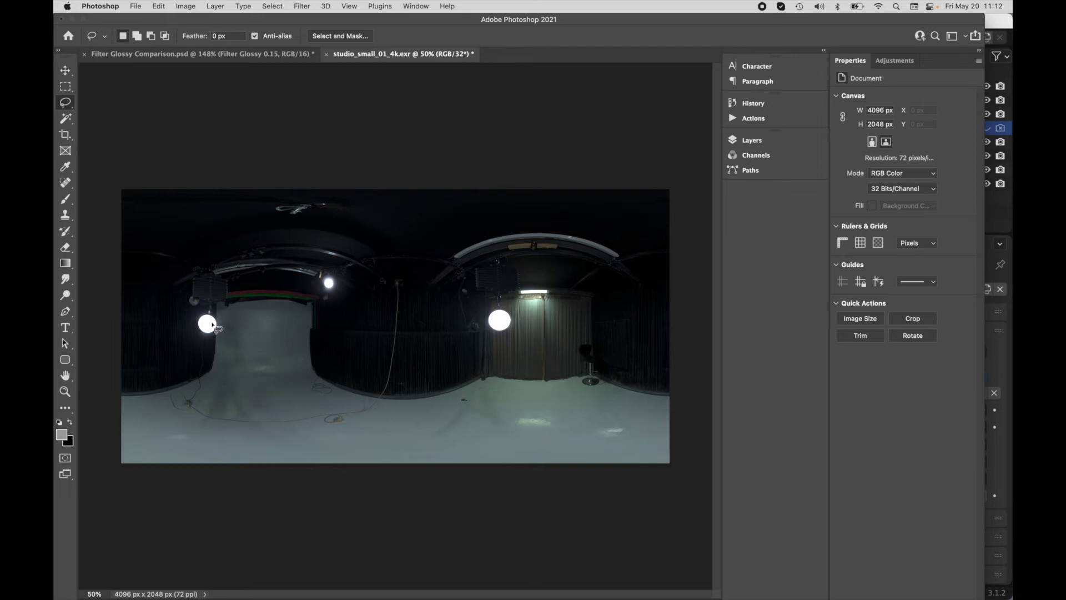
Return to Blender and bring the World Mapping node feeding studio_small_01_4k.exr into view
mouse_move(510, 586)
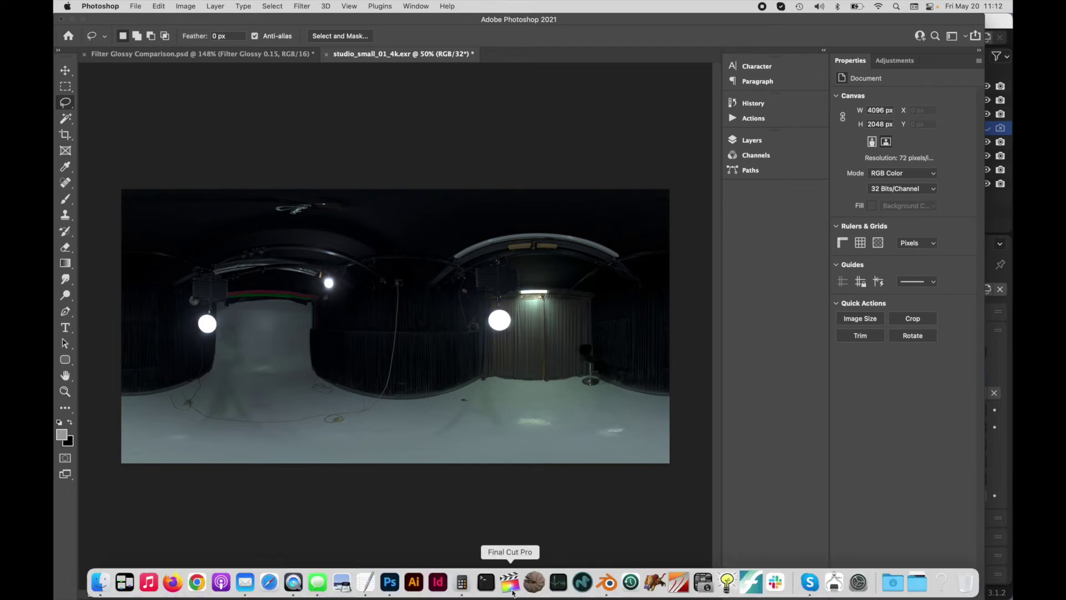
left_click(608, 581)
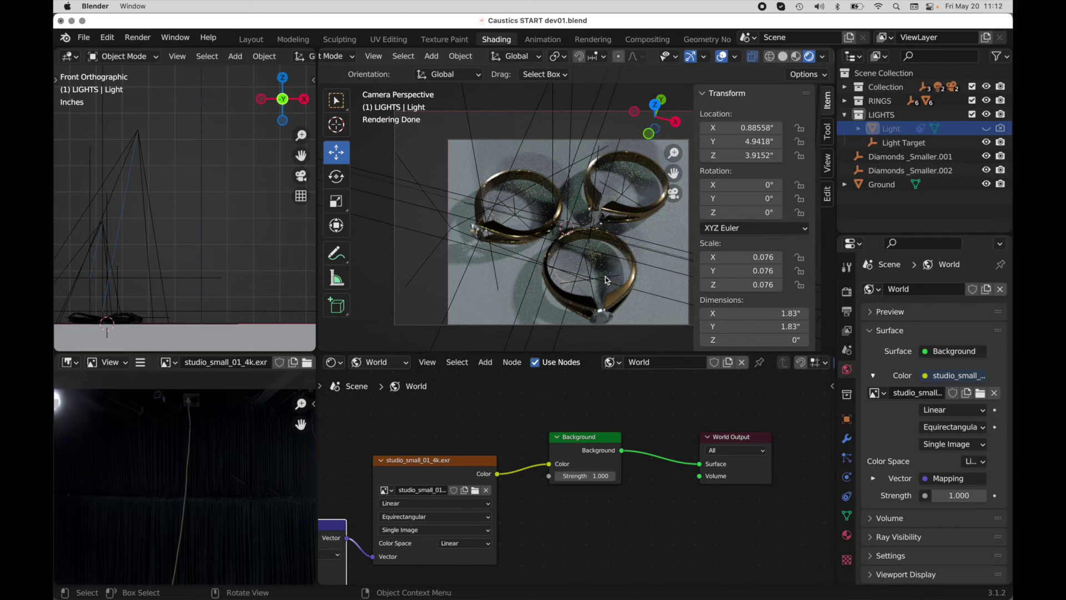
scroll(516, 551, "left", 6)
scroll(516, 551, "down", 4)
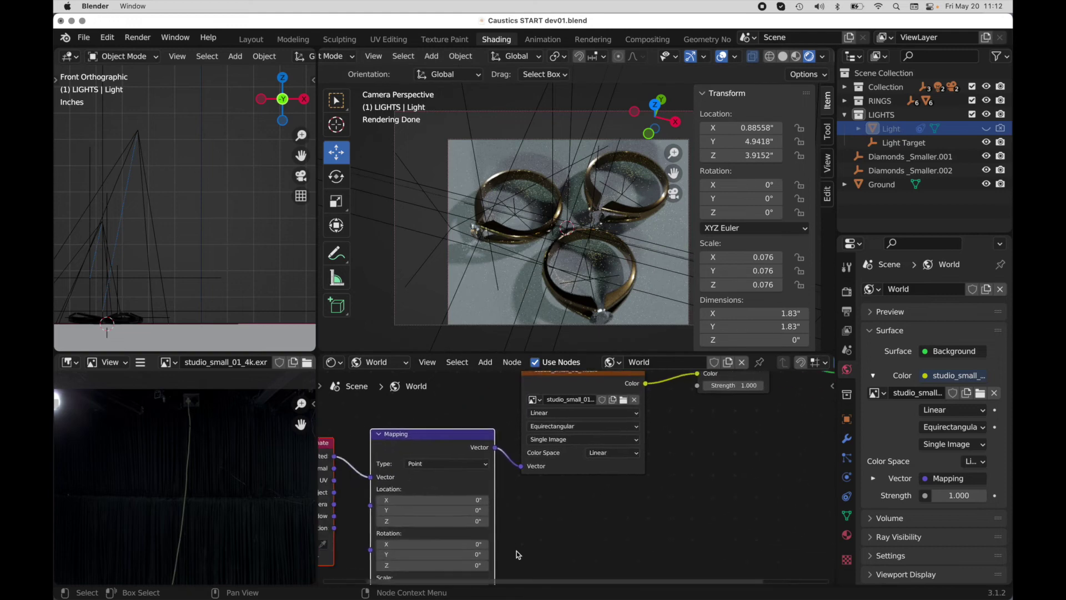
scroll(516, 551, "down", 2)
scroll(516, 550, "left", 1)
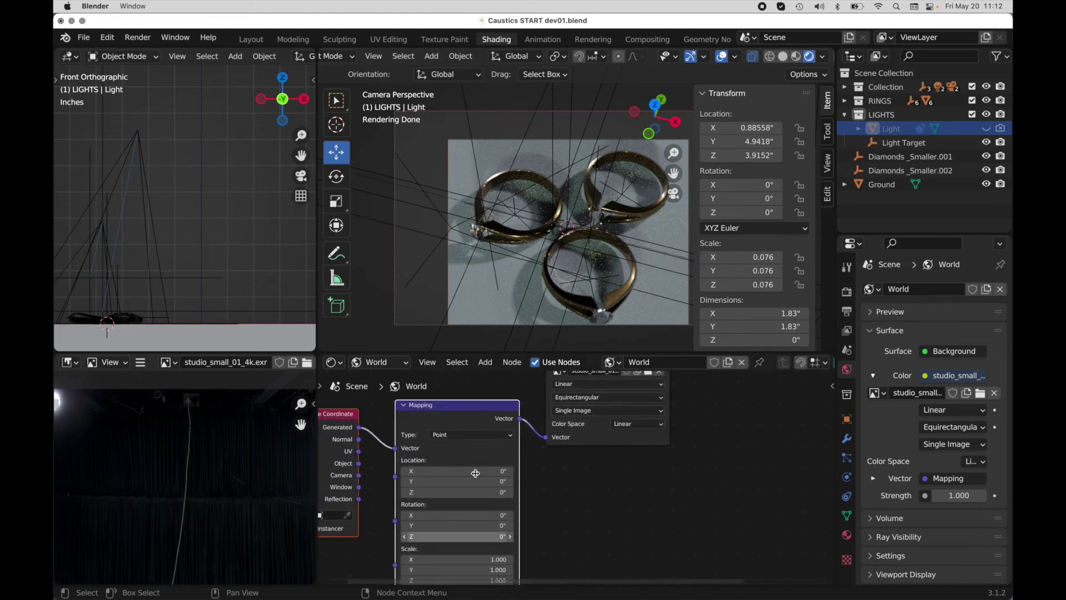
scroll(486, 489, "down", 5)
scroll(487, 489, "left", 3)
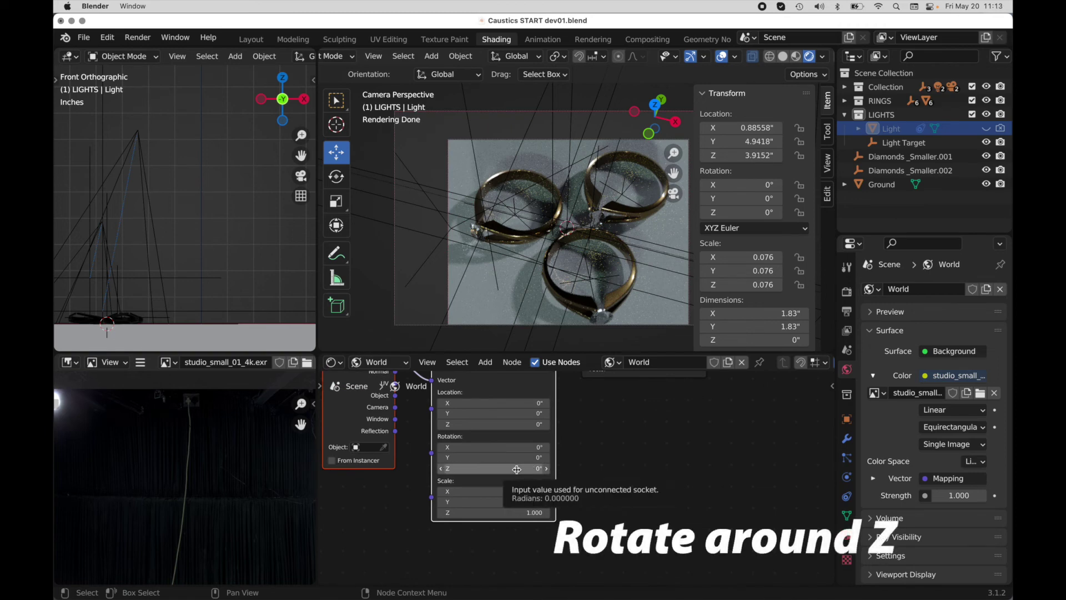
Spin the studio HDRI to about -58° Z rotation on the World Mapping node
left_click_drag(516, 469, 442, 469)
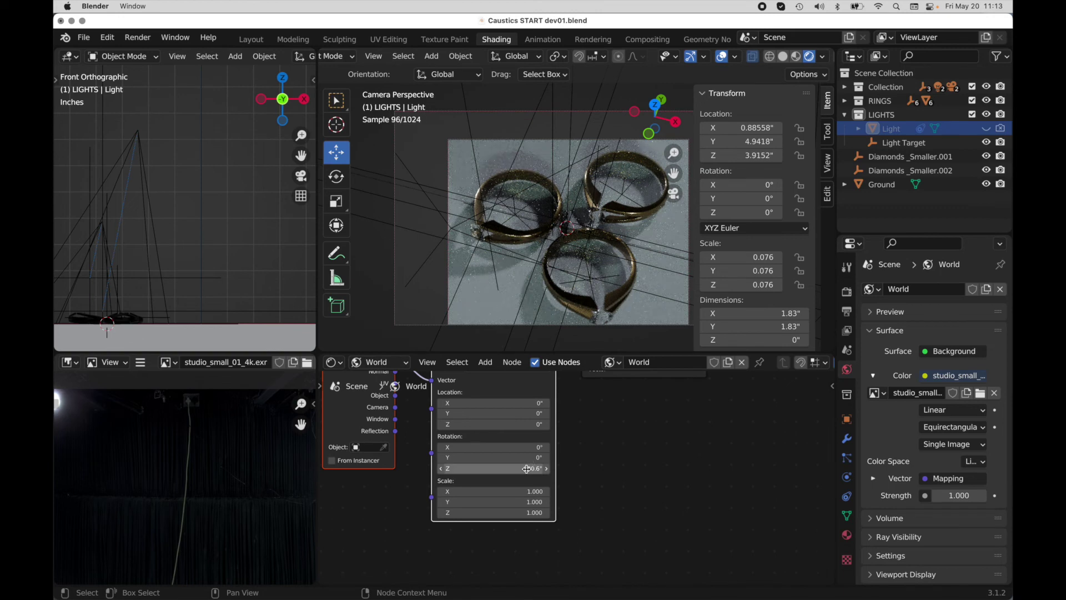
left_click_drag(530, 469, 525, 469)
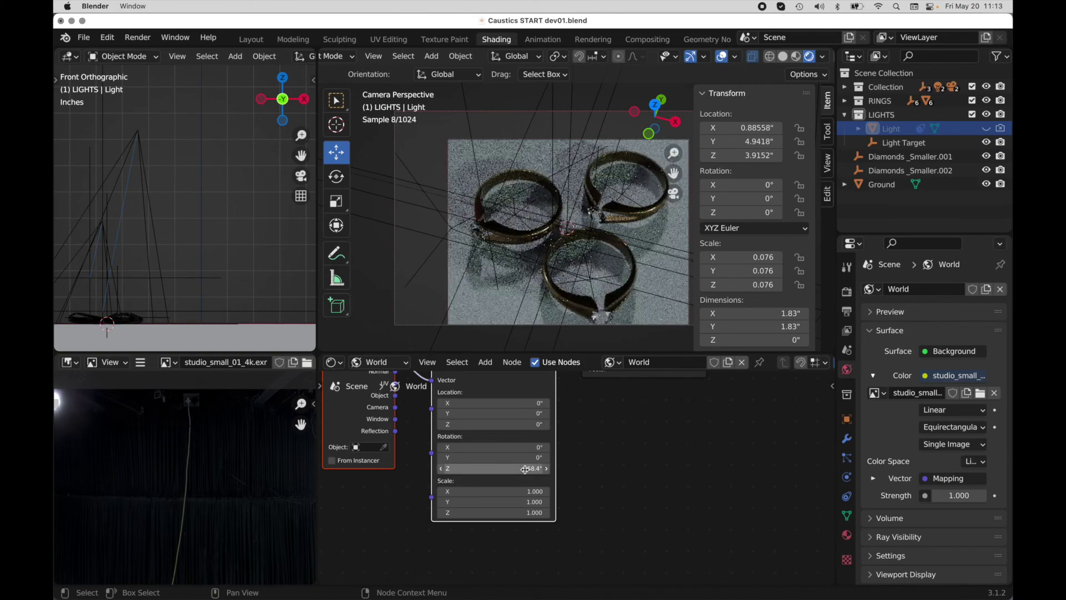